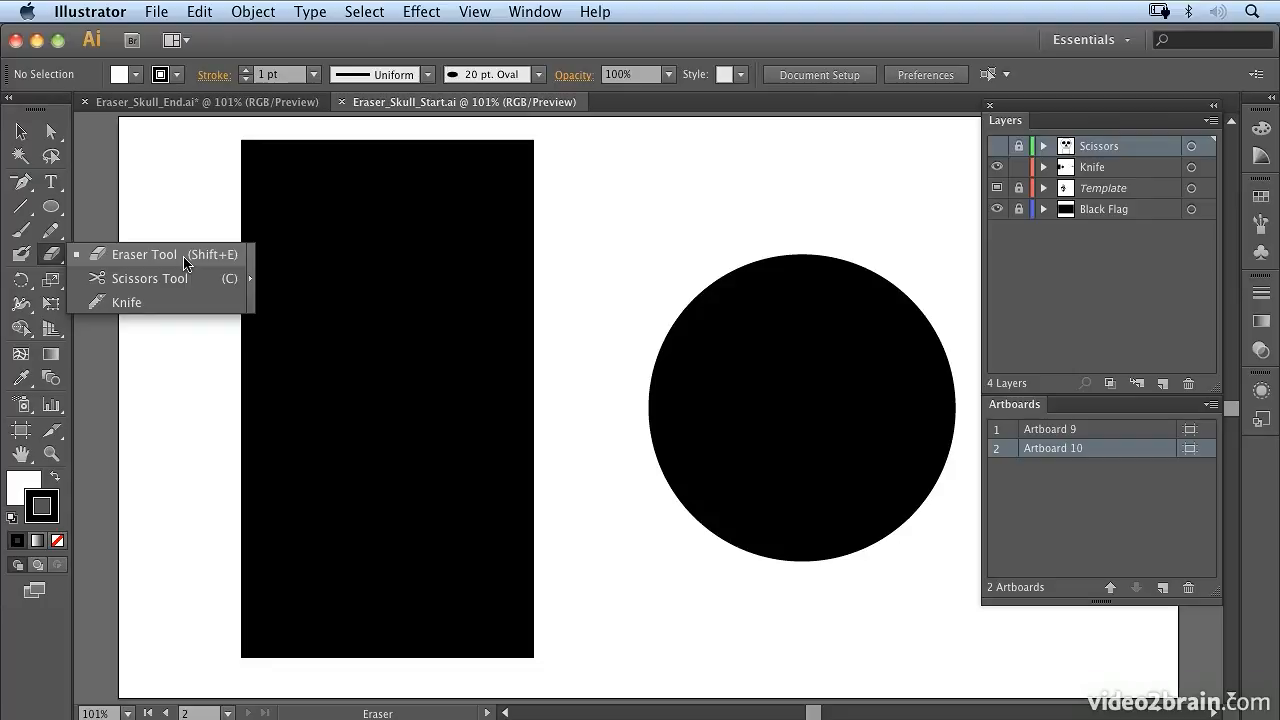
Set the Eraser tool's size to 72 pt, keeping the size behaviour Fixed
click(150, 255)
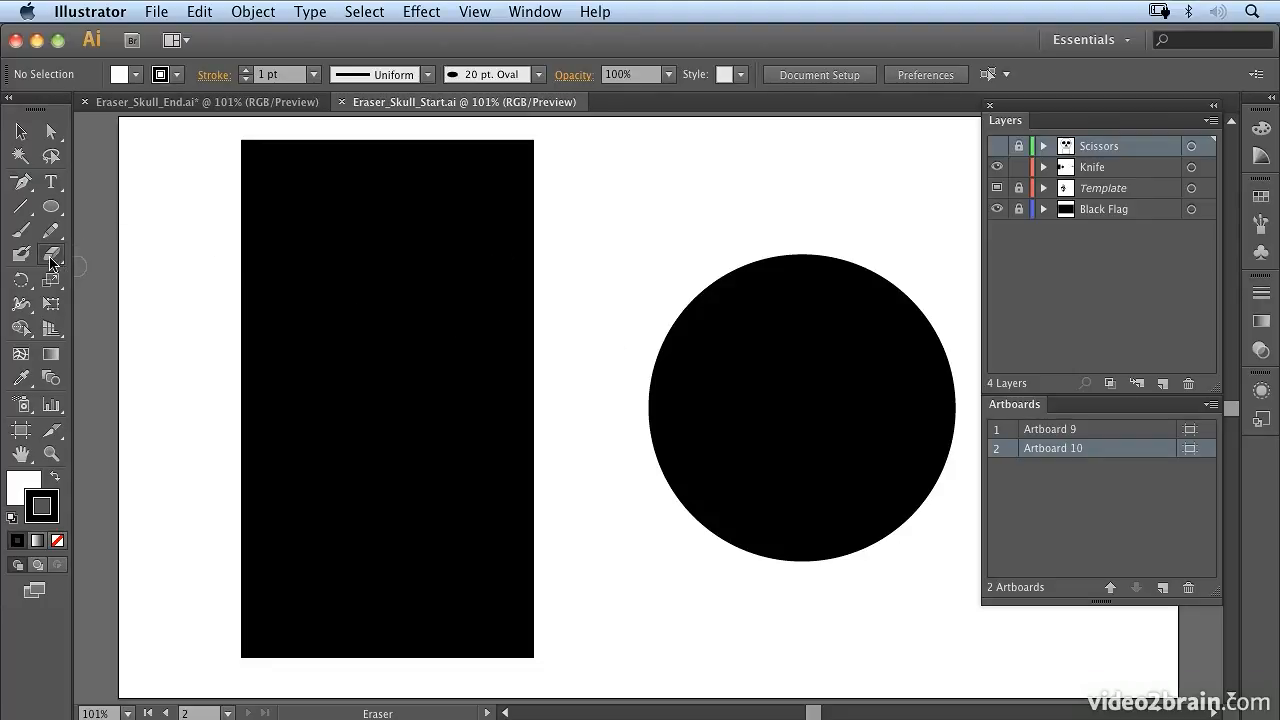
double_click(54, 256)
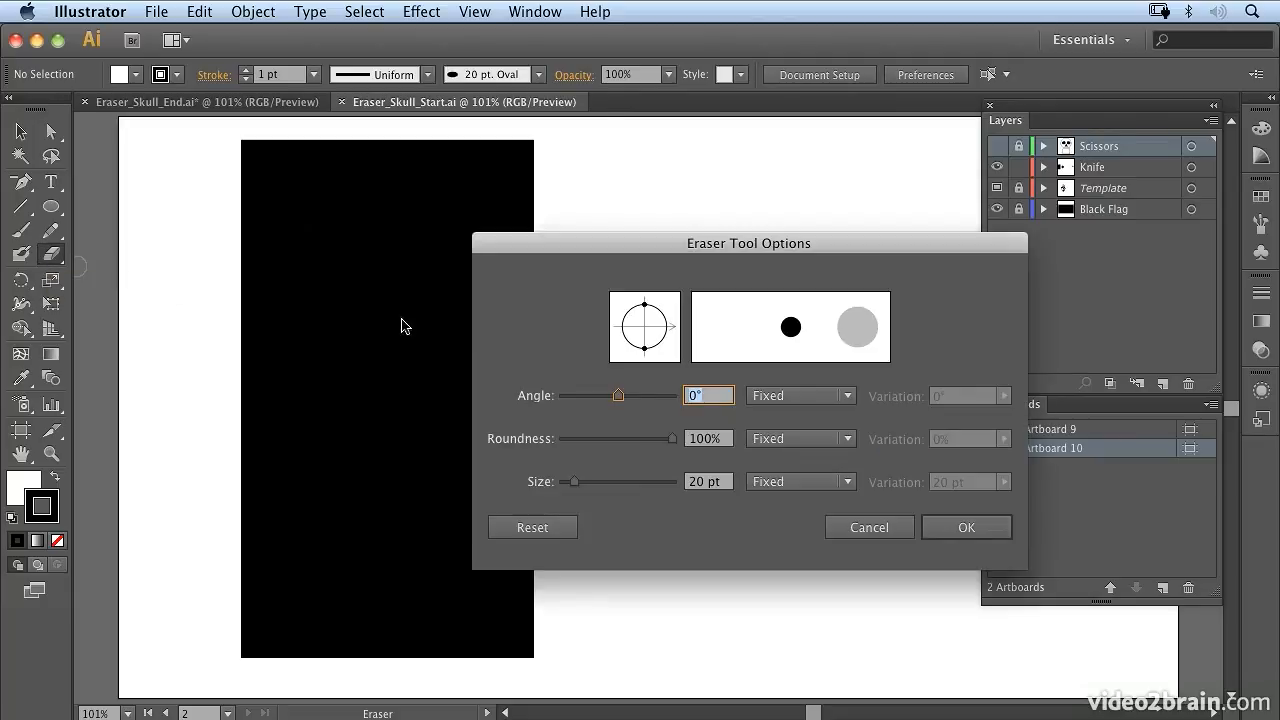
drag(573, 488, 601, 489)
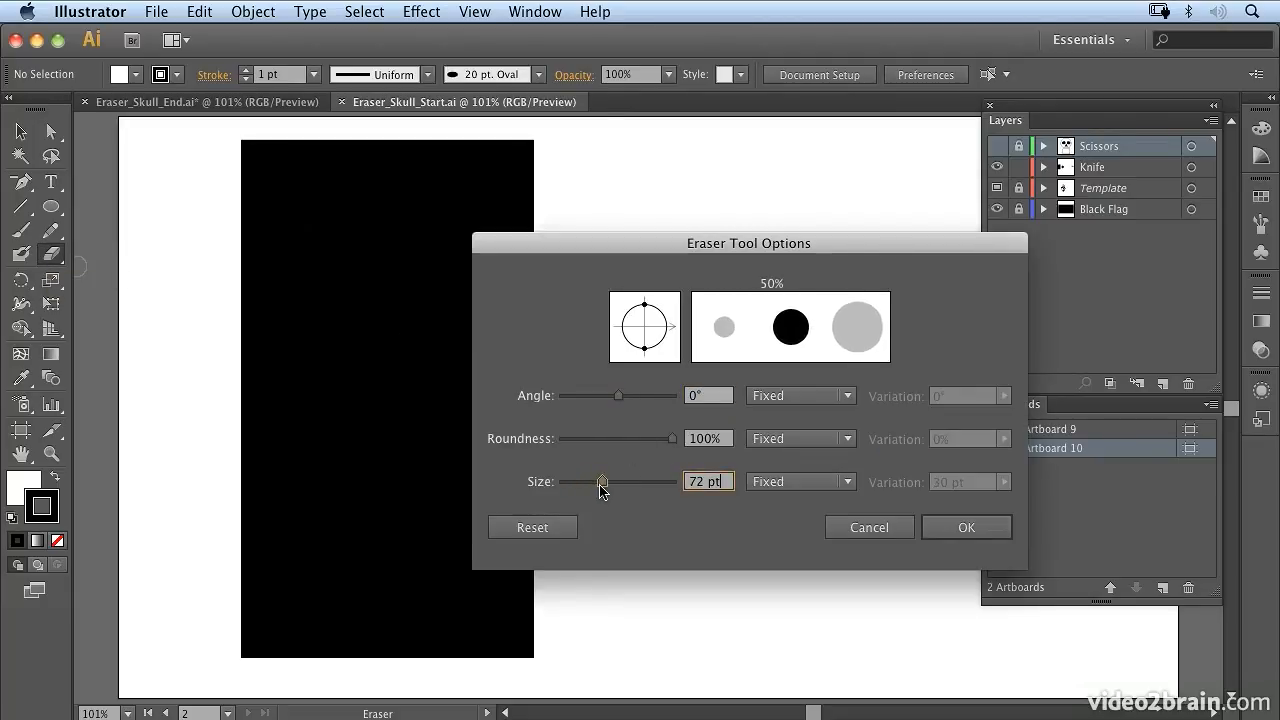
click(805, 481)
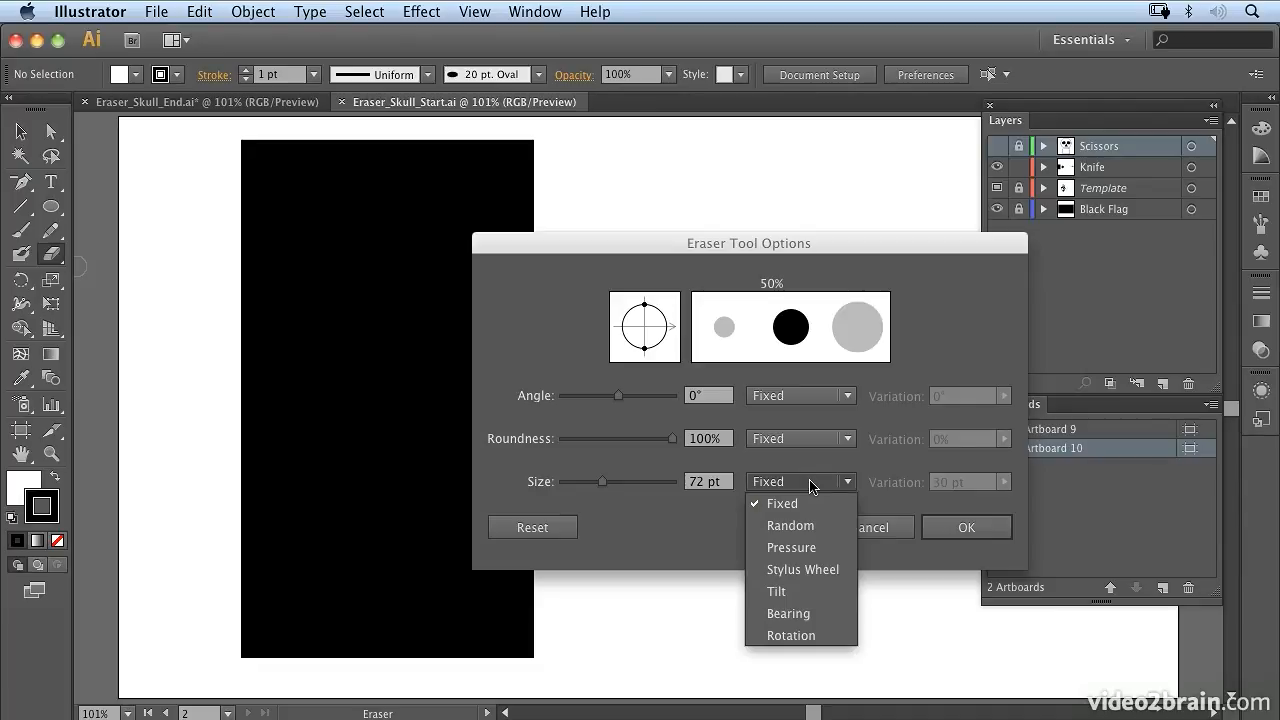
click(966, 527)
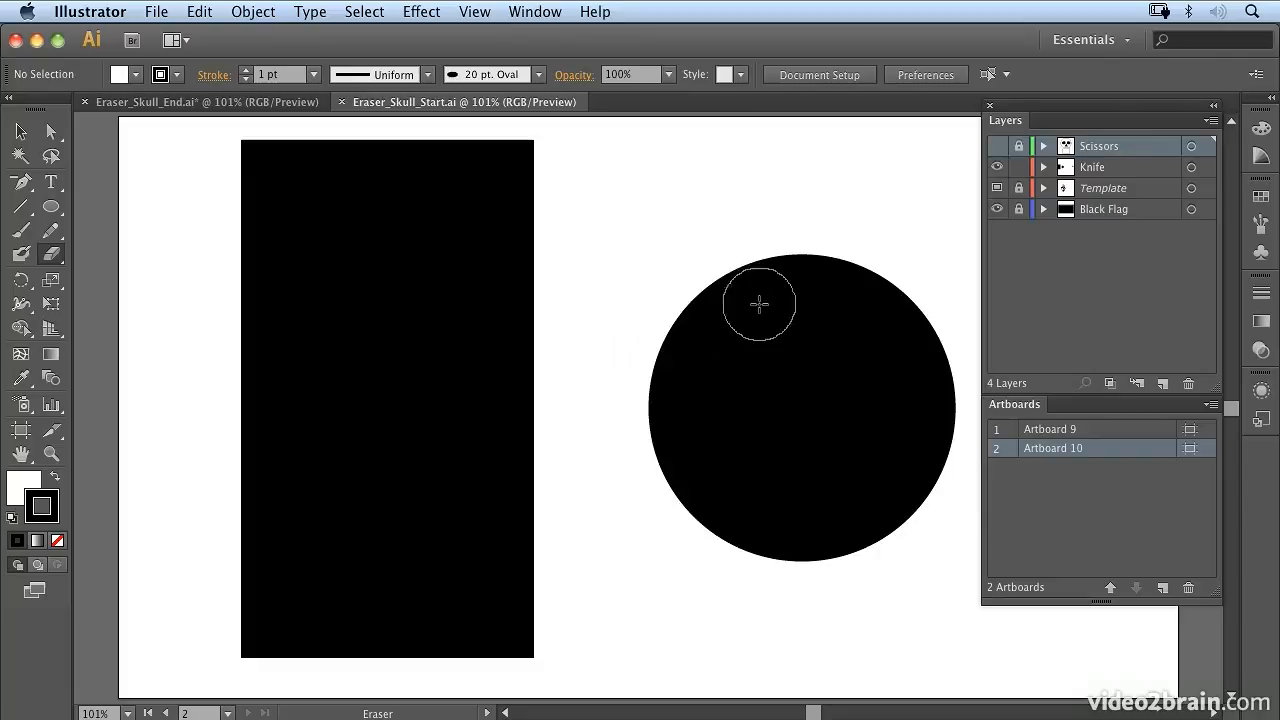
Erase one wavy band across the black rectangle and the black circle
mouse_move(203, 372)
mouse_down()
mouse_move(488, 320)
mouse_move(648, 346)
mouse_move(1020, 500)
mouse_up()
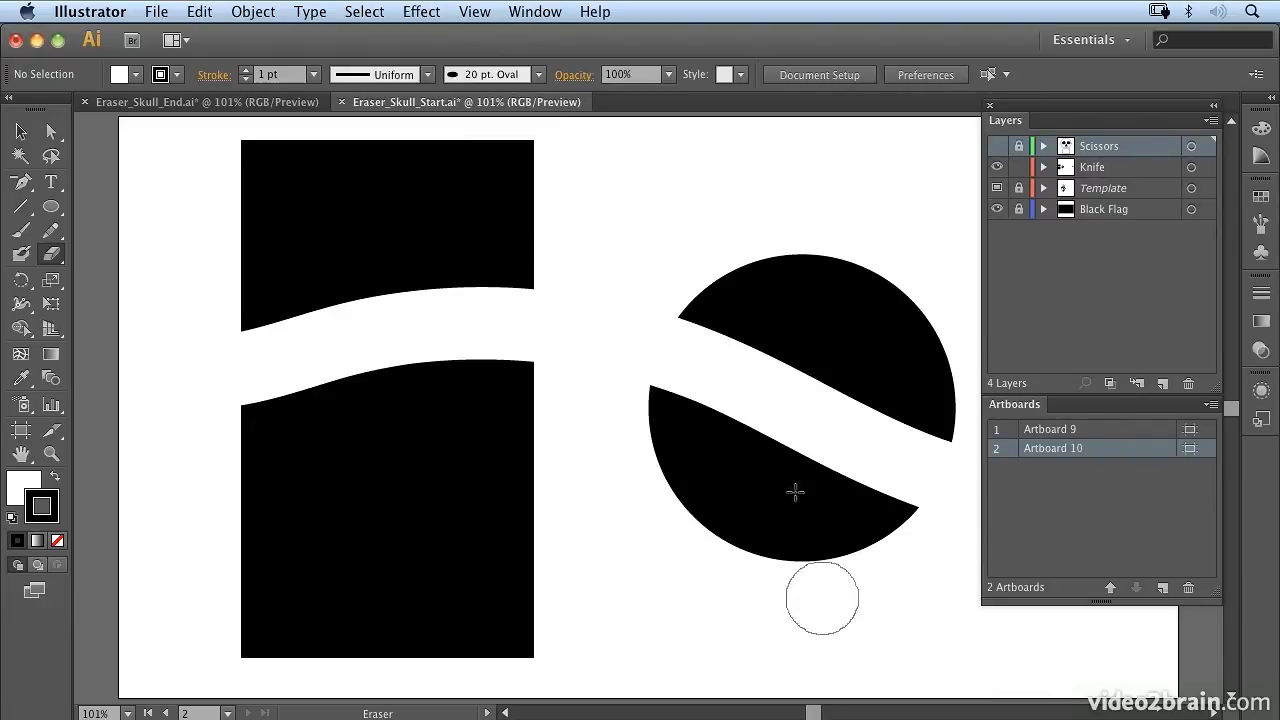
Show the transparency grid behind the artwork
click(474, 12)
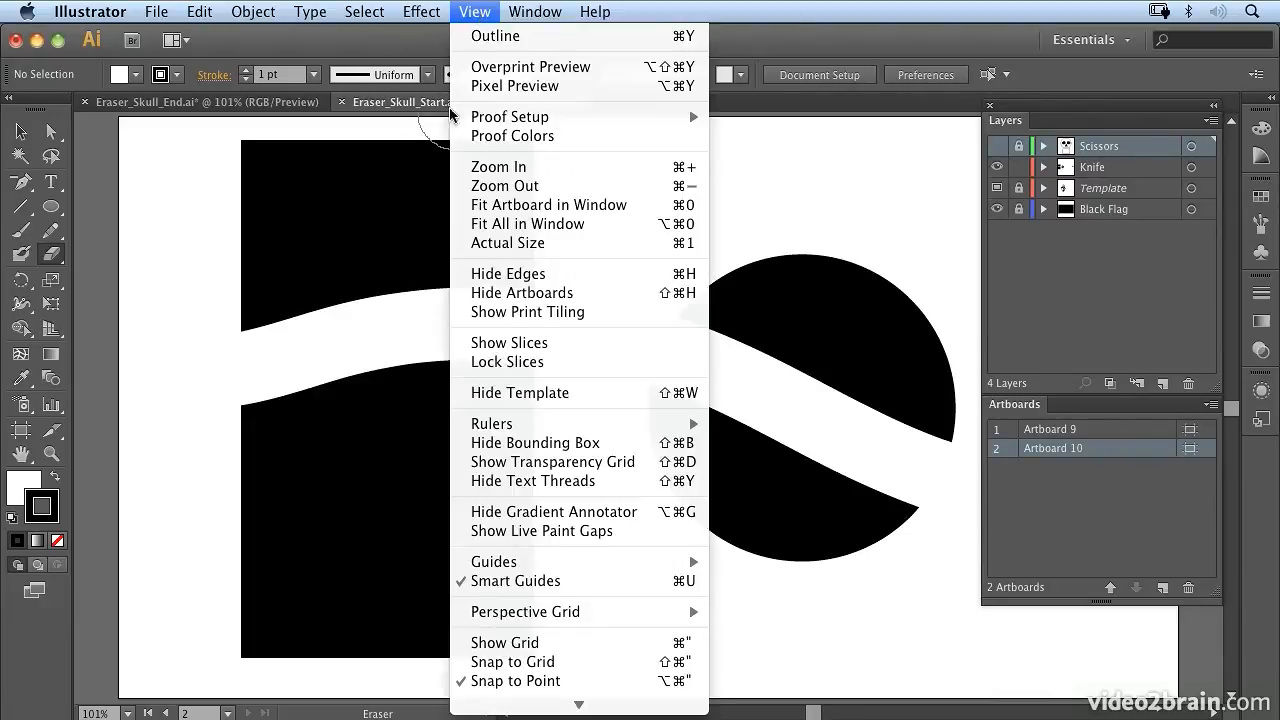
click(600, 456)
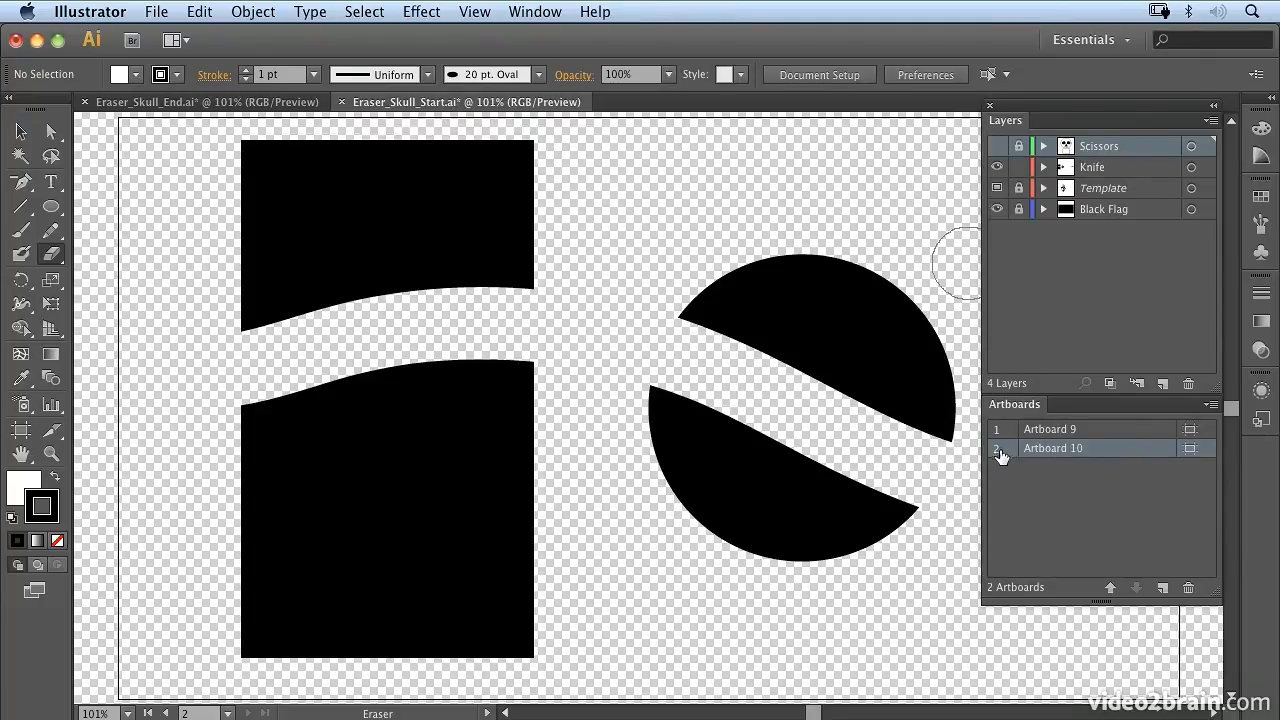
click(530, 12)
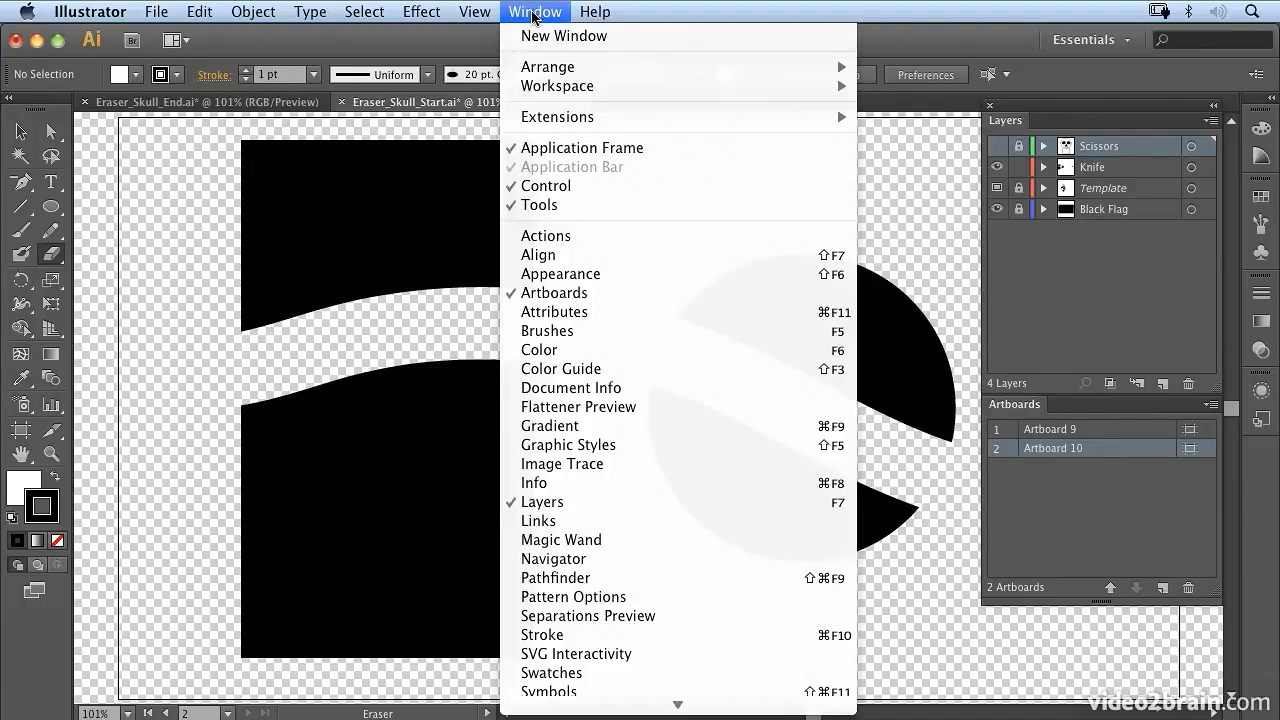
click(535, 12)
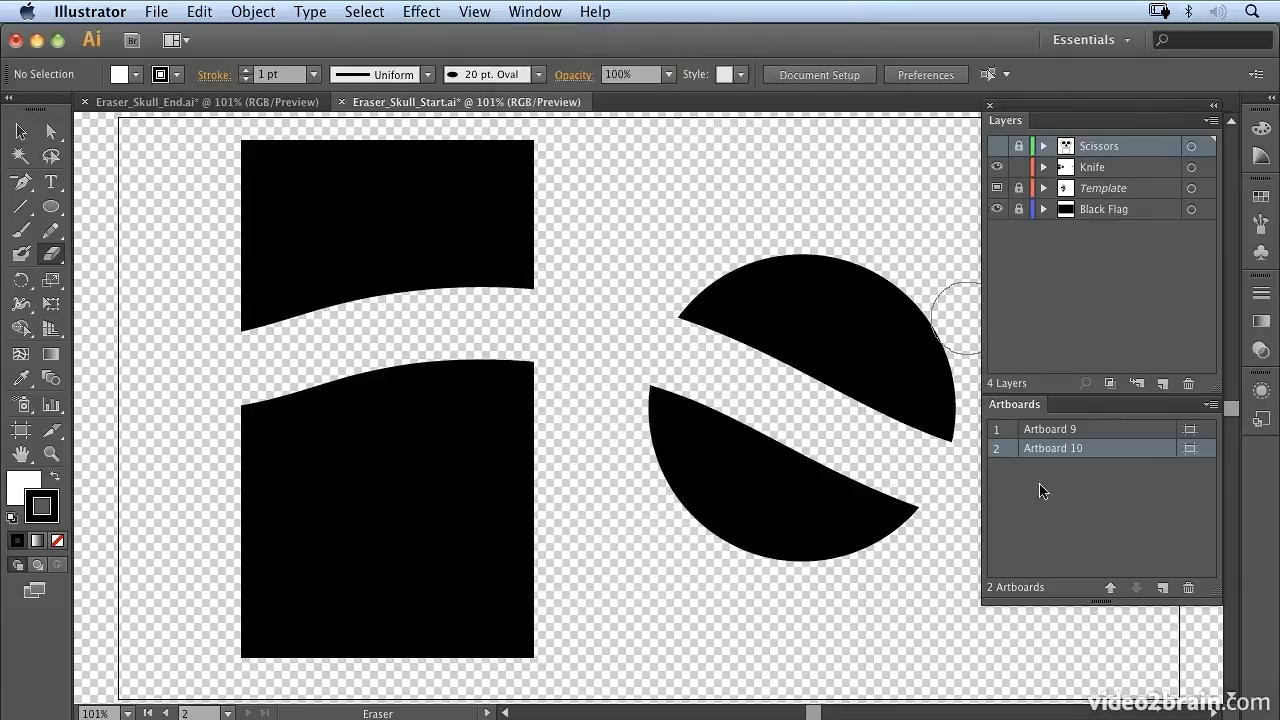
Undo the wavy eraser stroke across the rectangle and circle
key(super+z)
key(super+z)
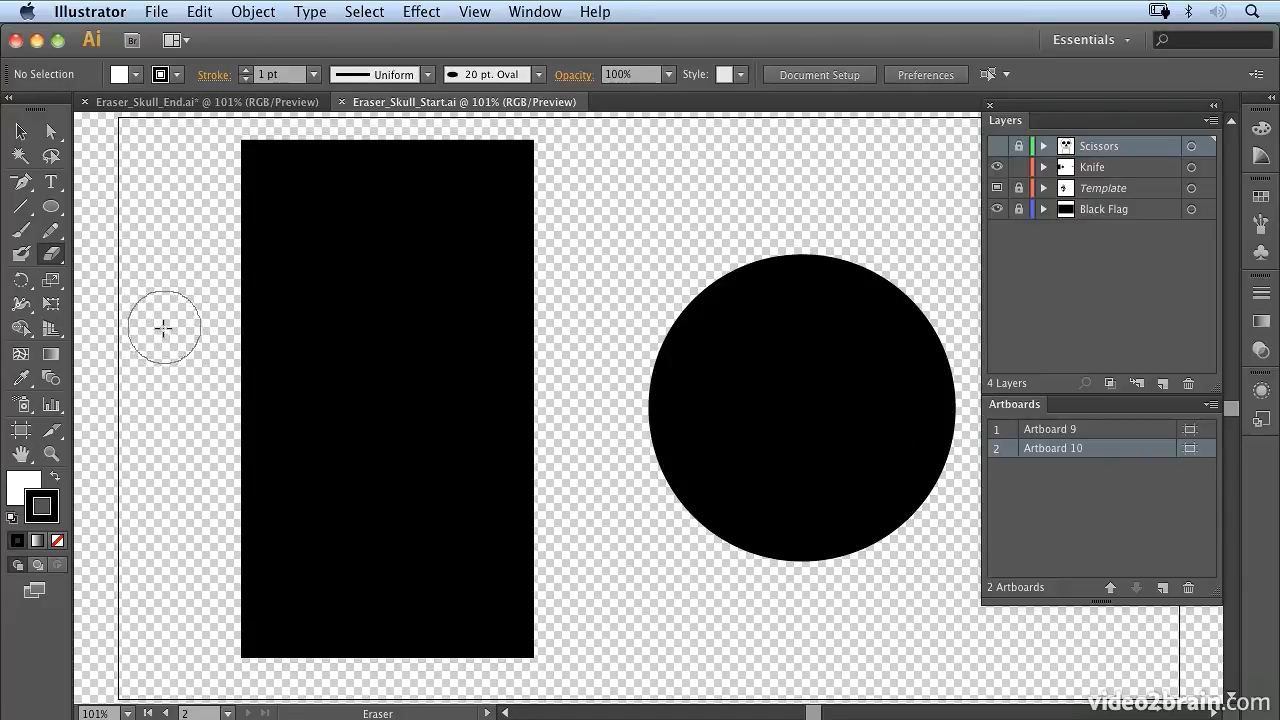
Erase constrained straight bands through the rectangle: one diagonal, one horizontal running into the circle's edge, and one vertical
drag(166, 314, 501, 413)
mouse_move(625, 492)
mouse_down()
mouse_move(777, 617)
mouse_move(843, 712)
mouse_up()
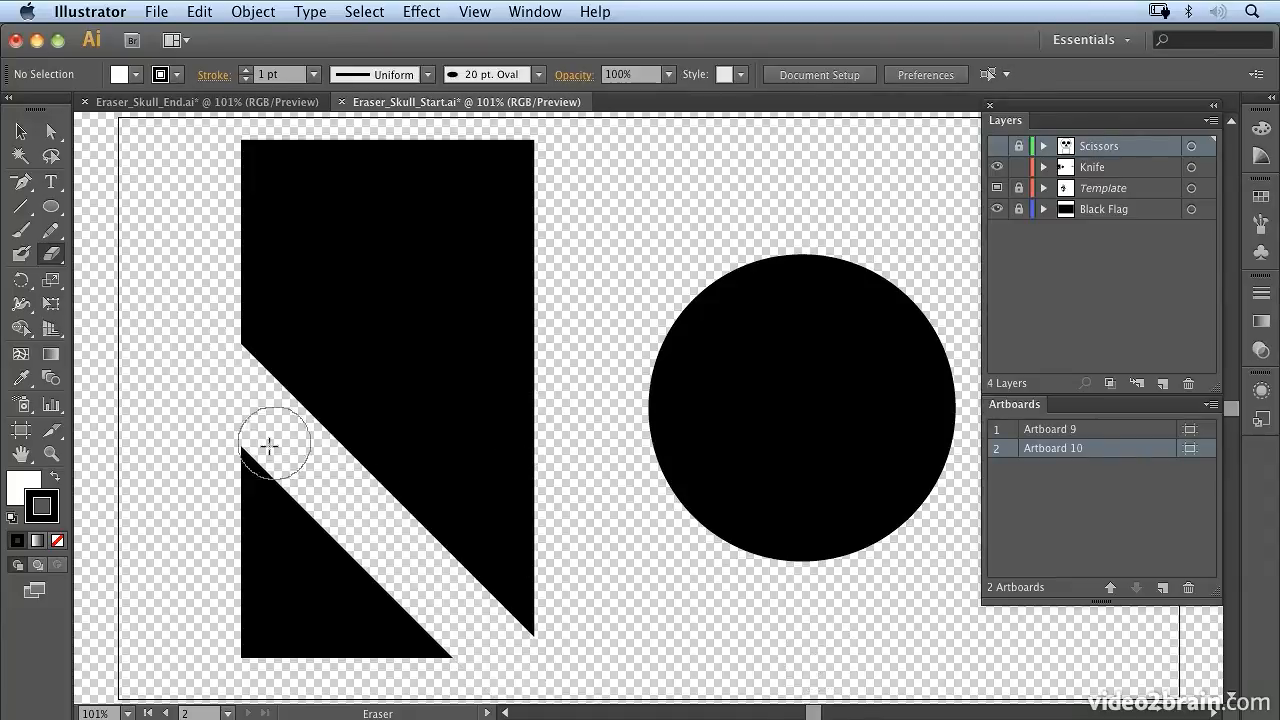
mouse_move(180, 409)
mouse_down()
mouse_move(323, 337)
mouse_move(617, 243)
mouse_move(679, 245)
mouse_up()
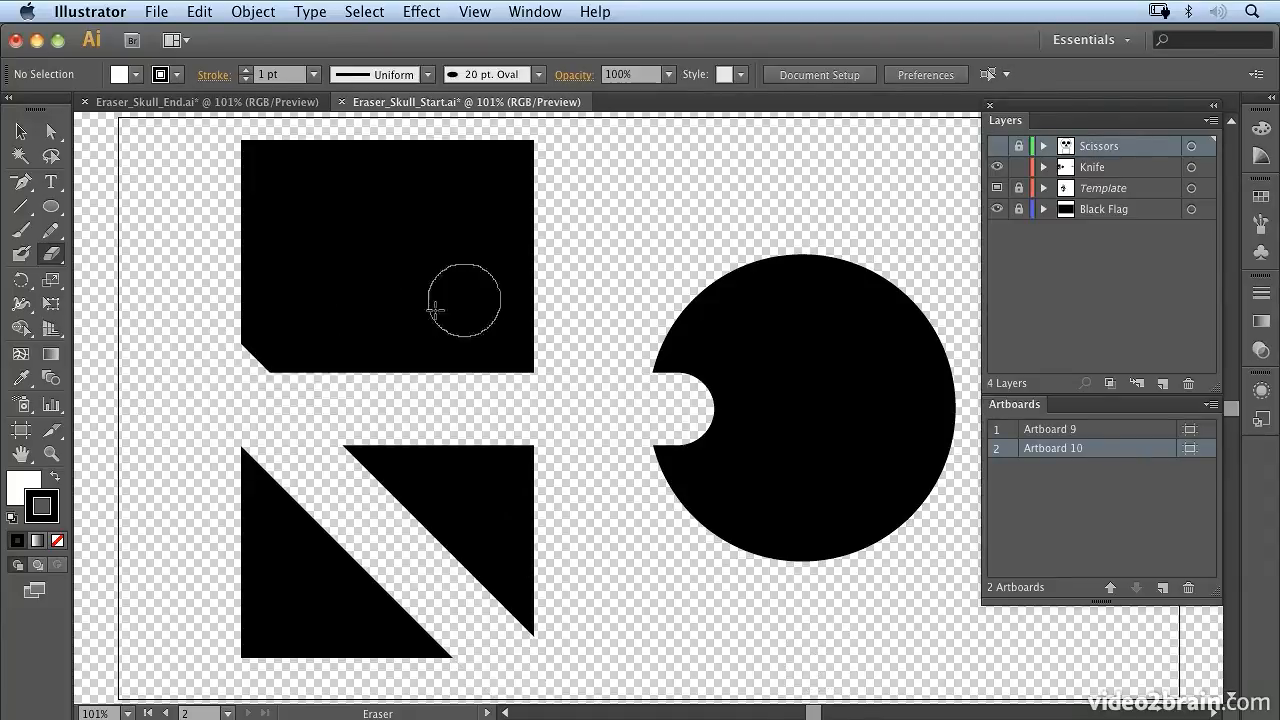
mouse_move(300, 382)
mouse_down()
mouse_move(467, 184)
mouse_move(471, 135)
mouse_up()
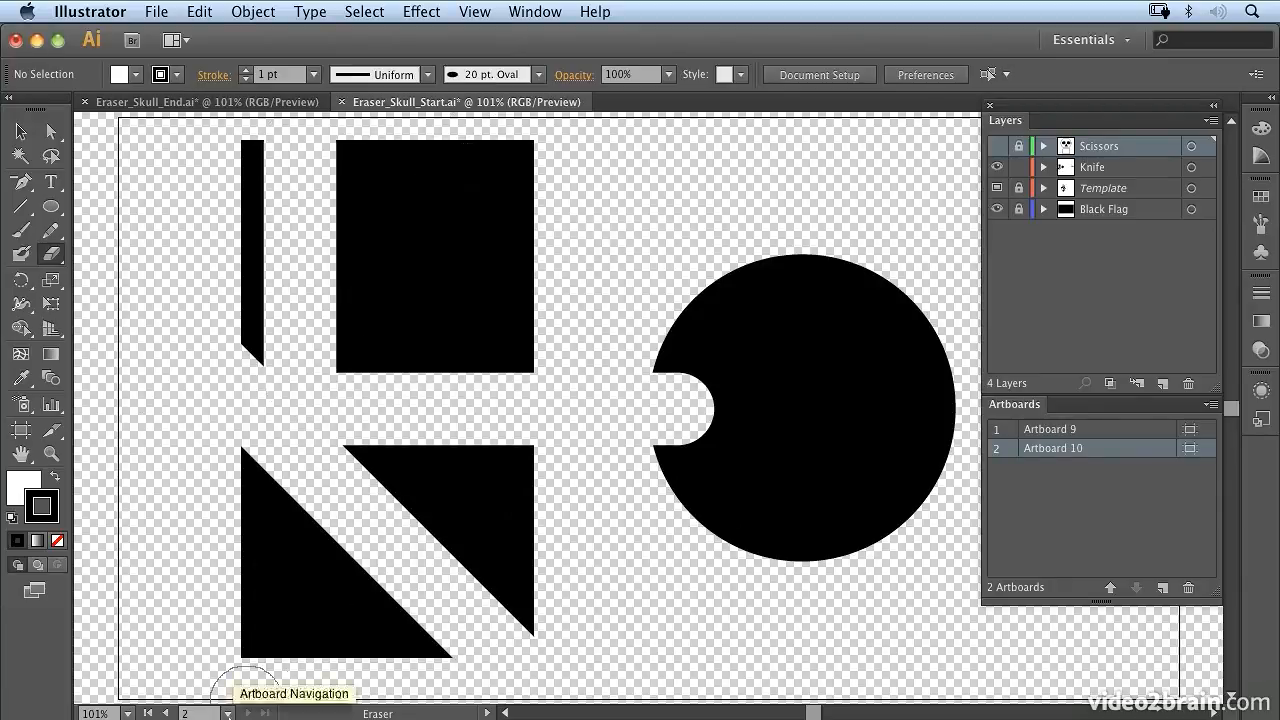
Erase round notches around the circle's edge and a round hole in its centre to form a gear shape
click(717, 288)
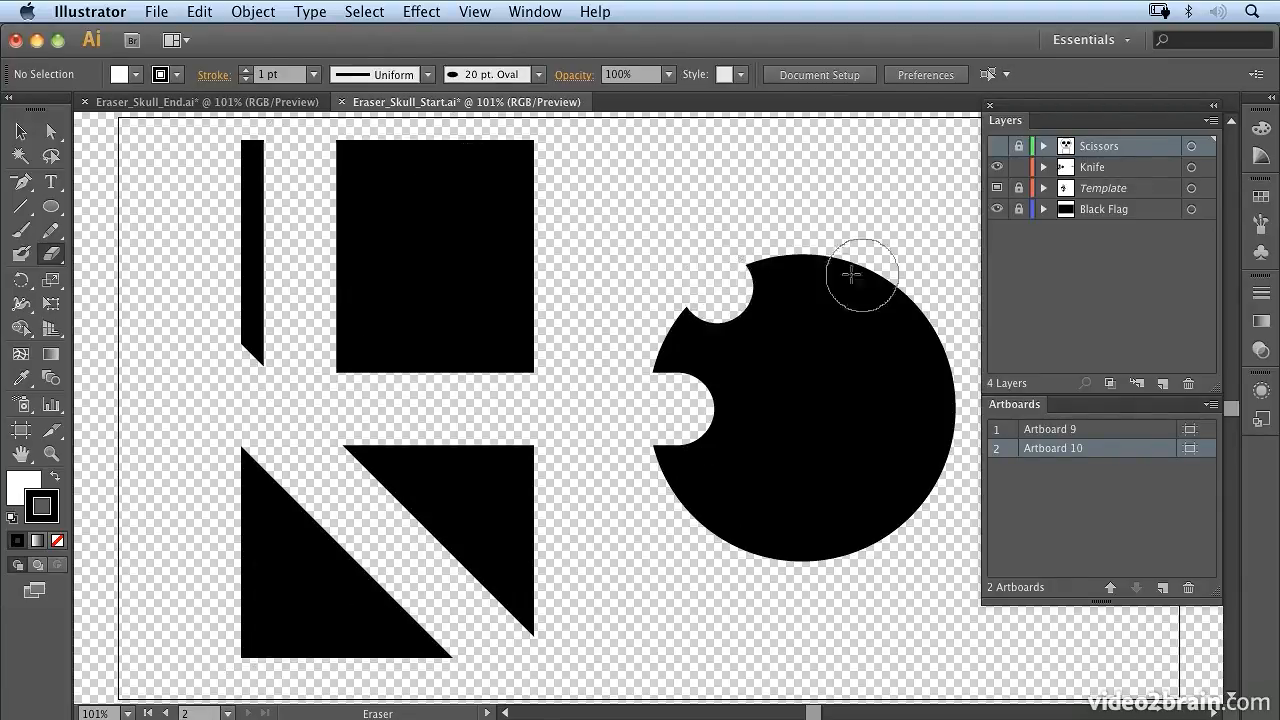
click(814, 258)
click(910, 298)
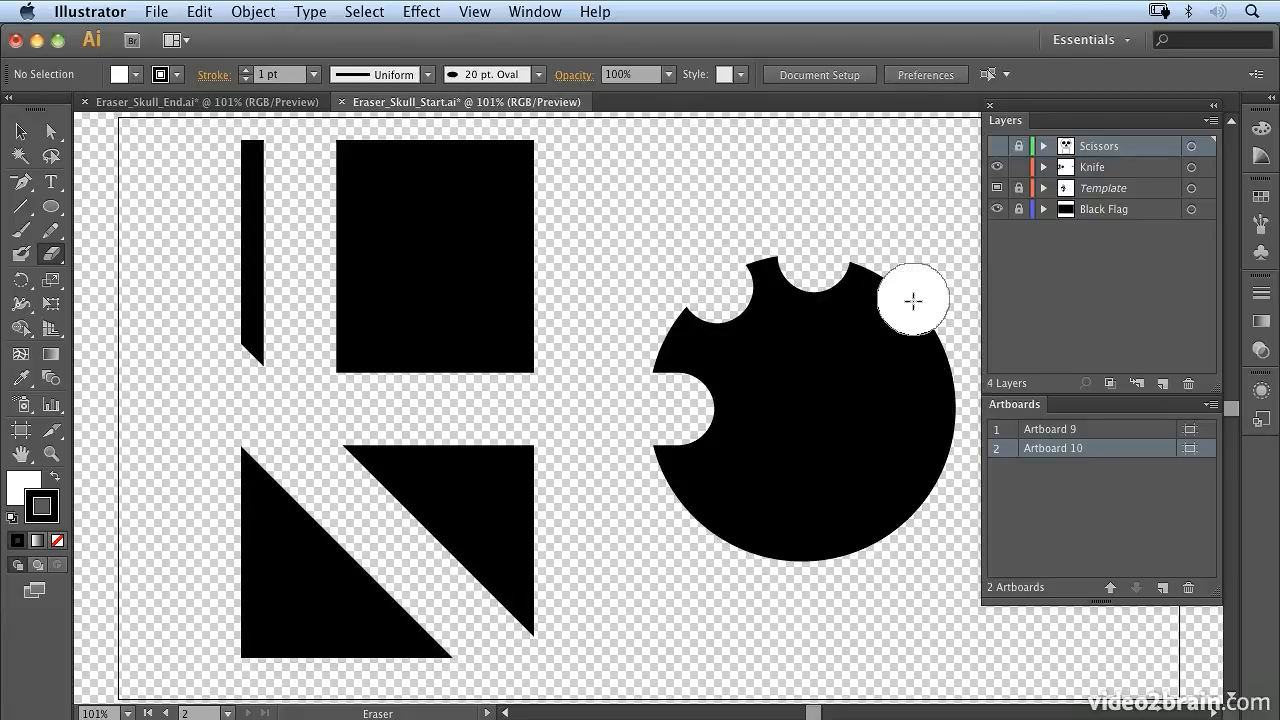
click(945, 405)
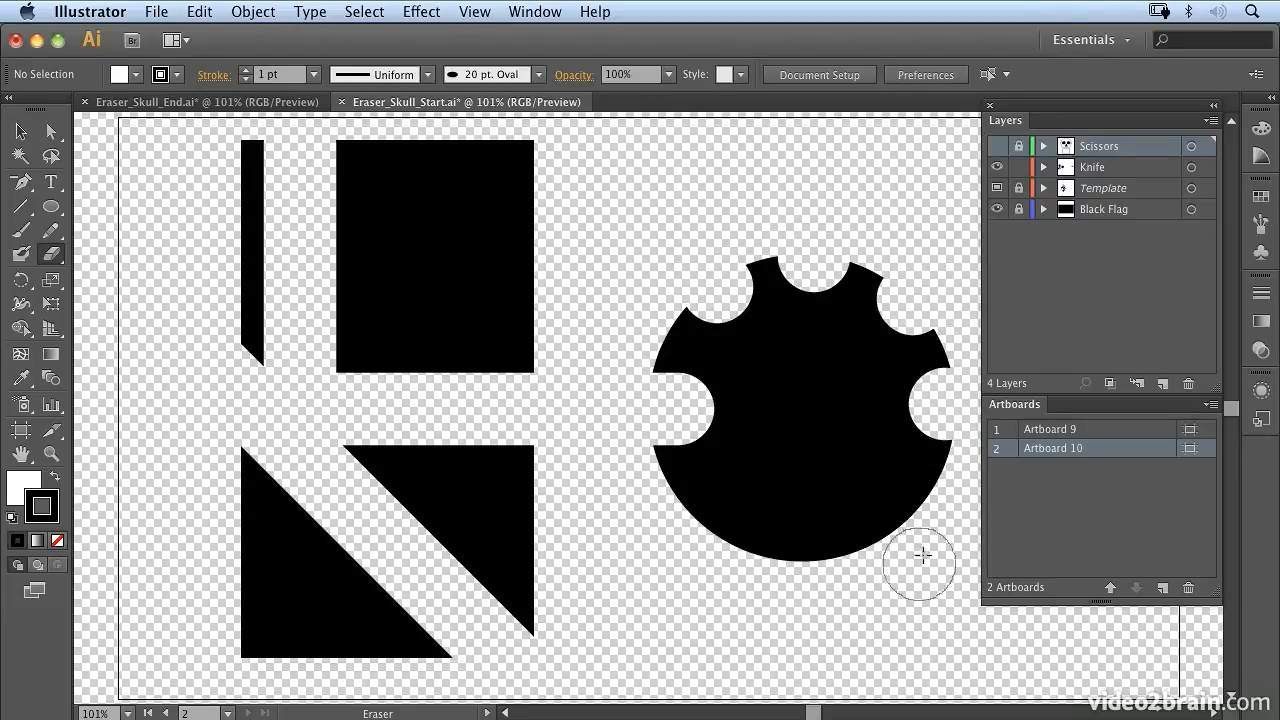
click(900, 505)
click(792, 545)
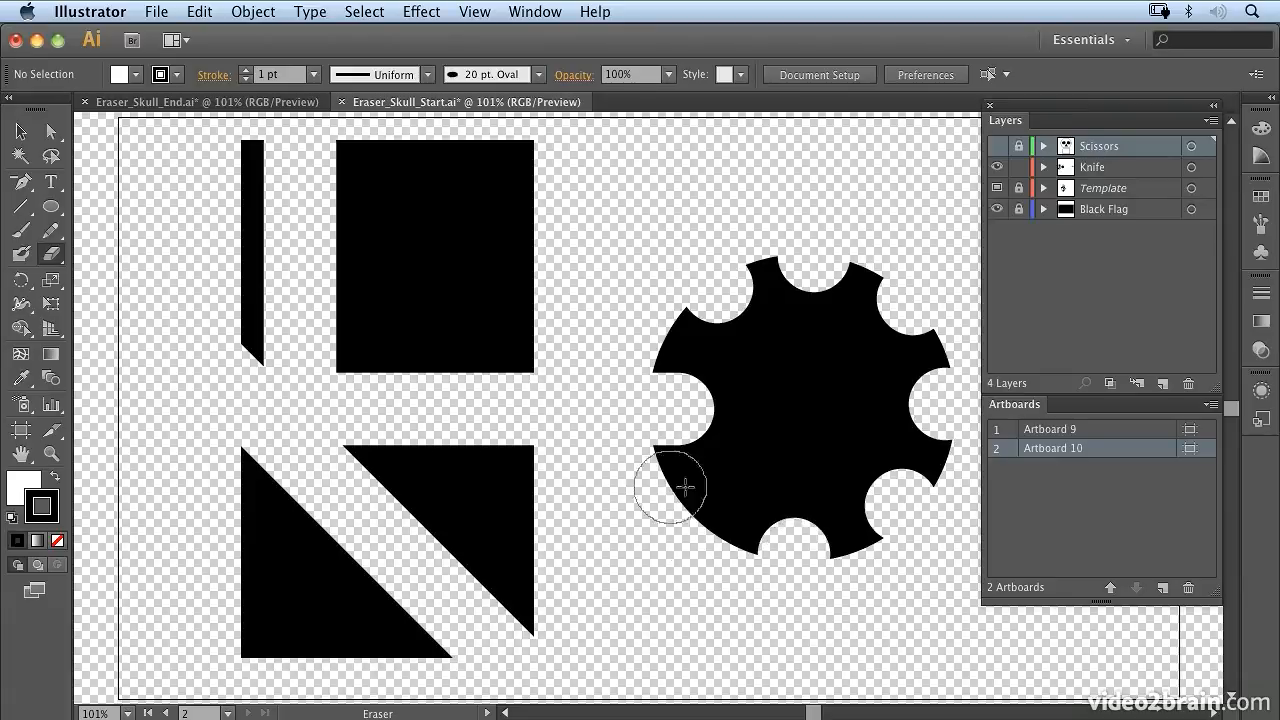
click(700, 507)
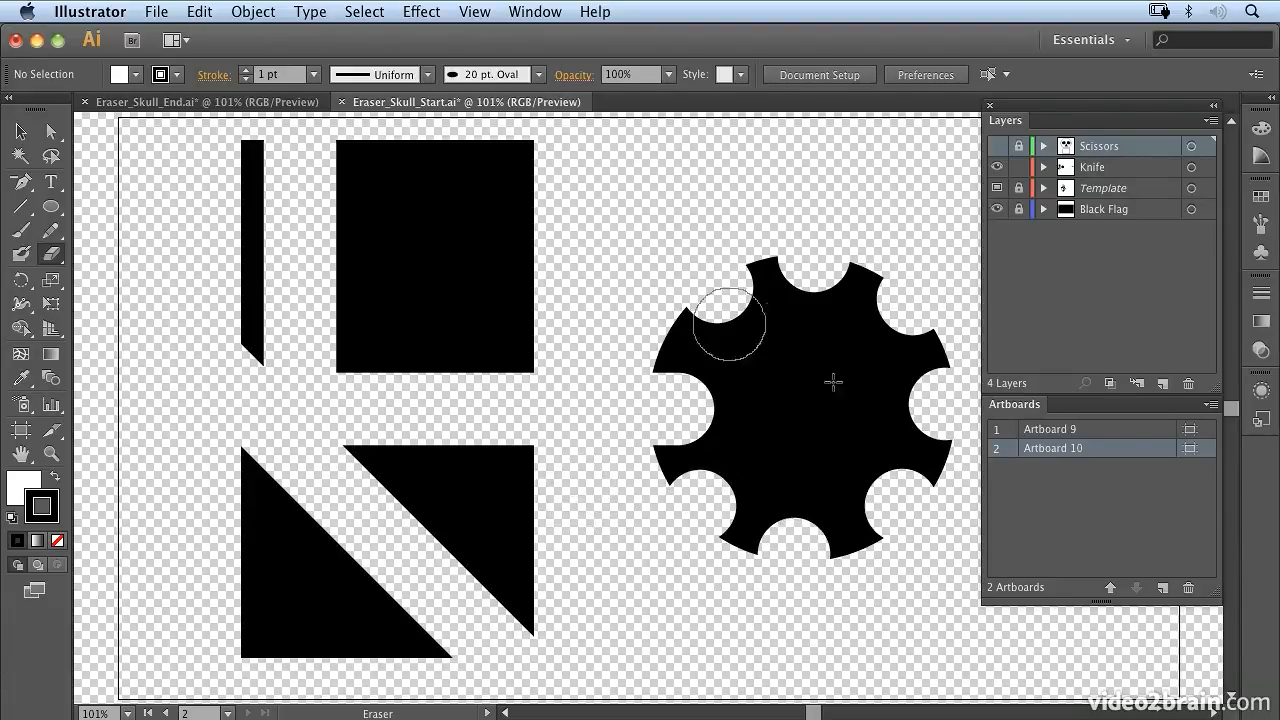
click(798, 401)
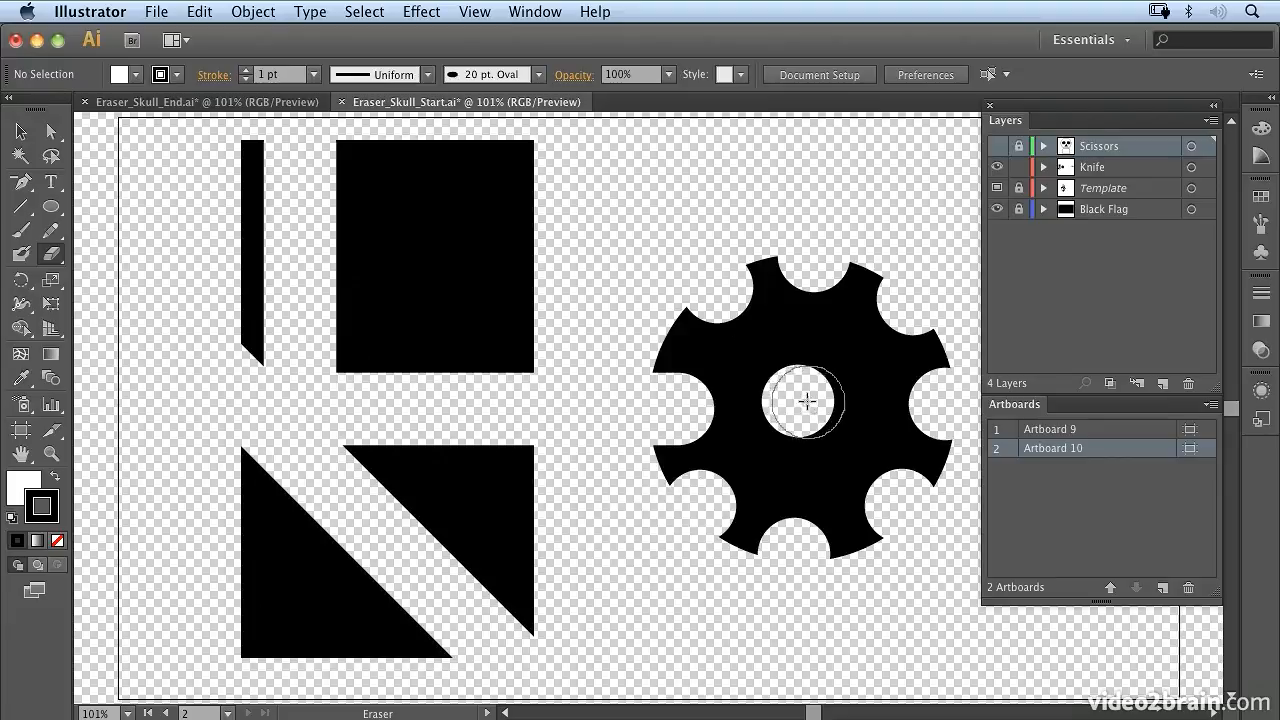
Undo all the eraser strokes on the rectangle and circle and reactivate the Eraser tool
key(ctrl+z)
key(ctrl+z)
key(ctrl+z)
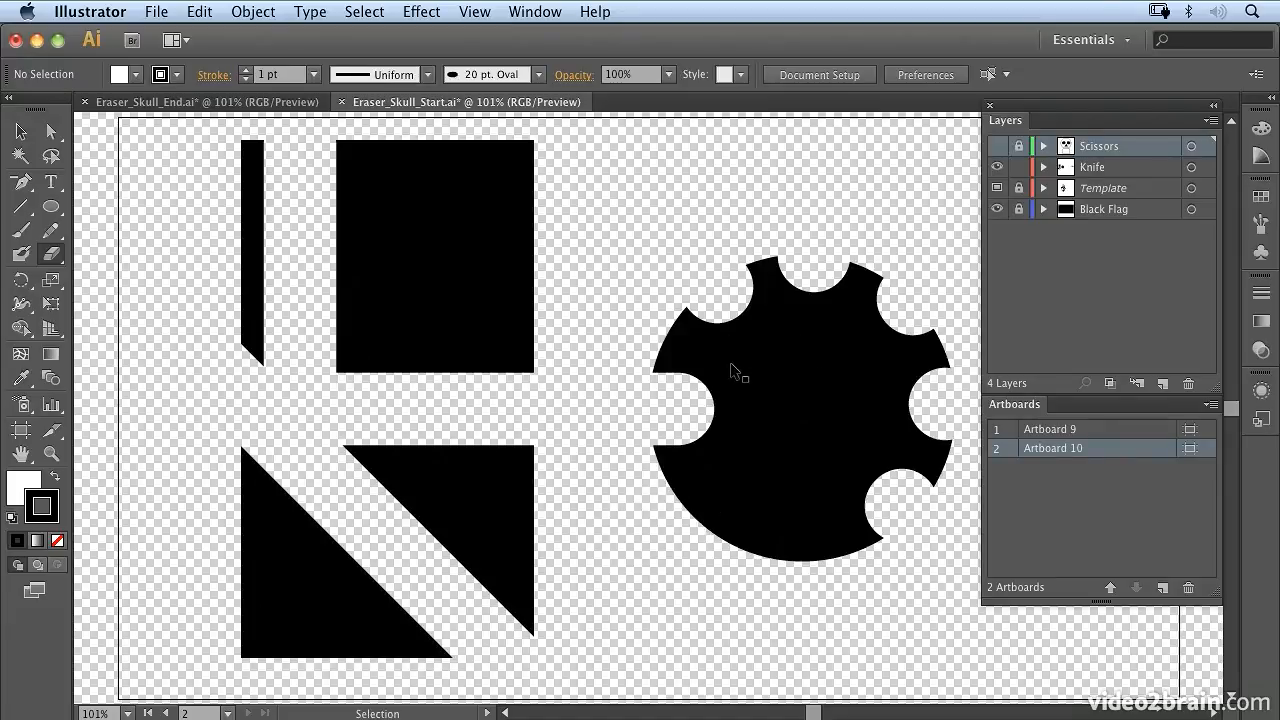
key(ctrl+z)
key(ctrl+z)
key(ctrl+z)
key(ctrl+z)
key(ctrl+z)
key(ctrl+z)
key(ctrl+z)
key(ctrl+z)
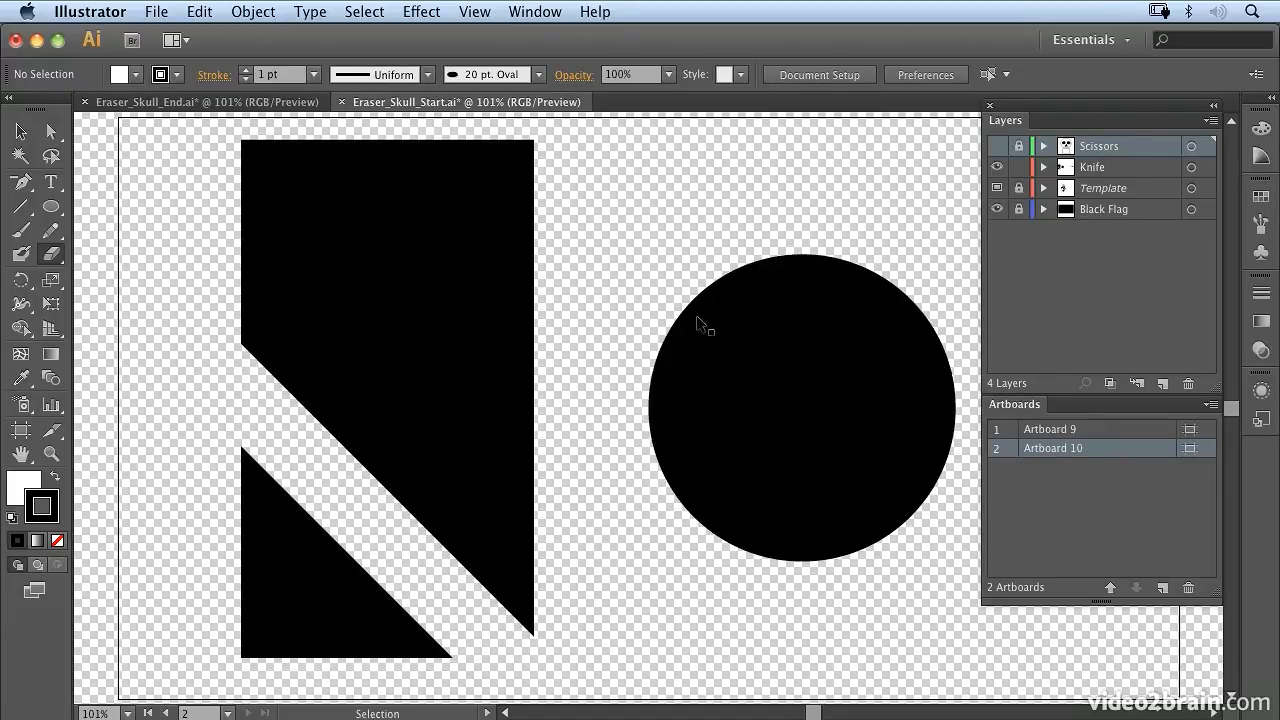
key(ctrl+z)
key(shift+e)
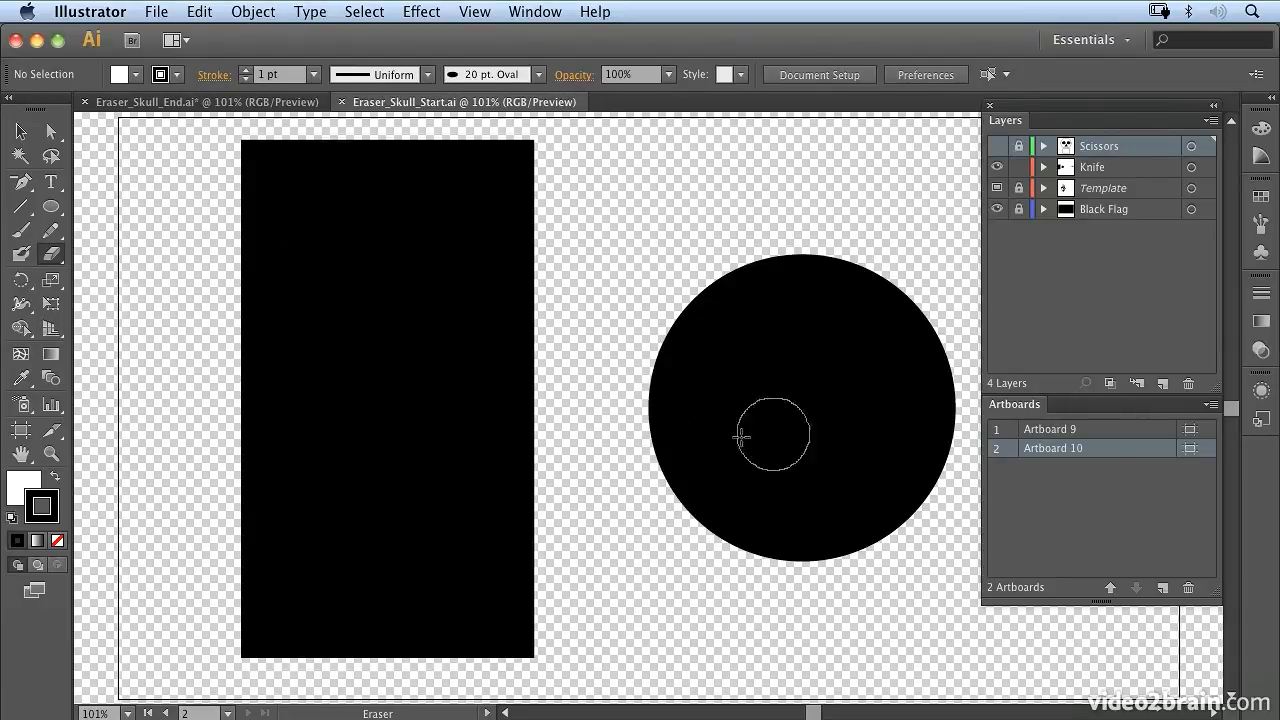
Select only the rectangle, erase a curved band across both shapes, and undo the stroke
key(v)
click(420, 454)
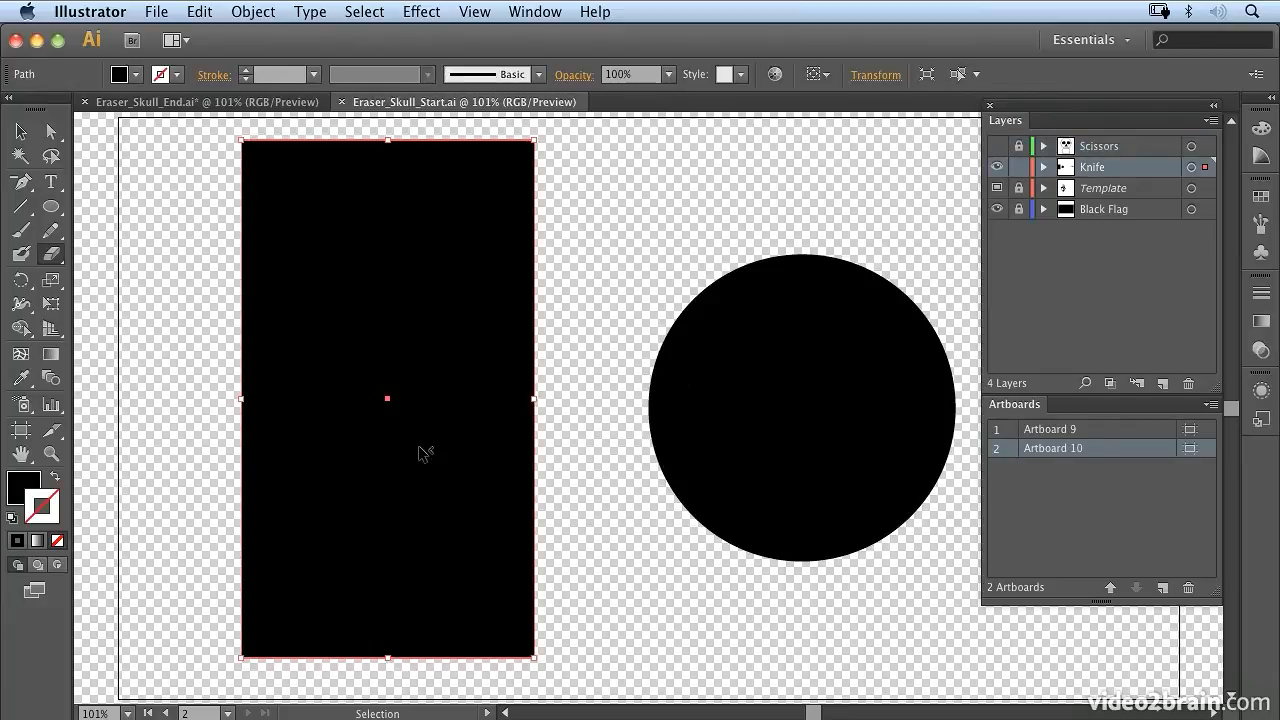
key(shift+e)
mouse_move(183, 300)
mouse_down()
mouse_move(285, 384)
mouse_move(458, 410)
mouse_move(693, 316)
mouse_move(801, 348)
mouse_move(869, 441)
mouse_move(905, 595)
mouse_up()
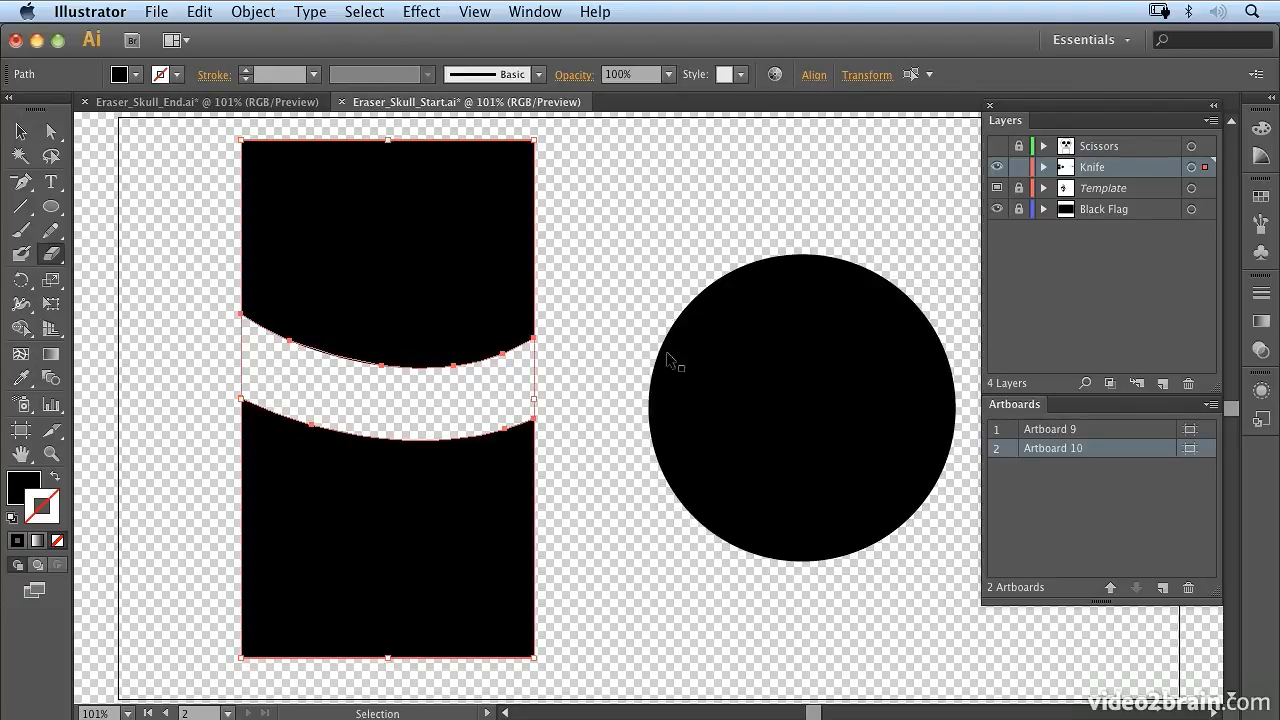
key(super+z)
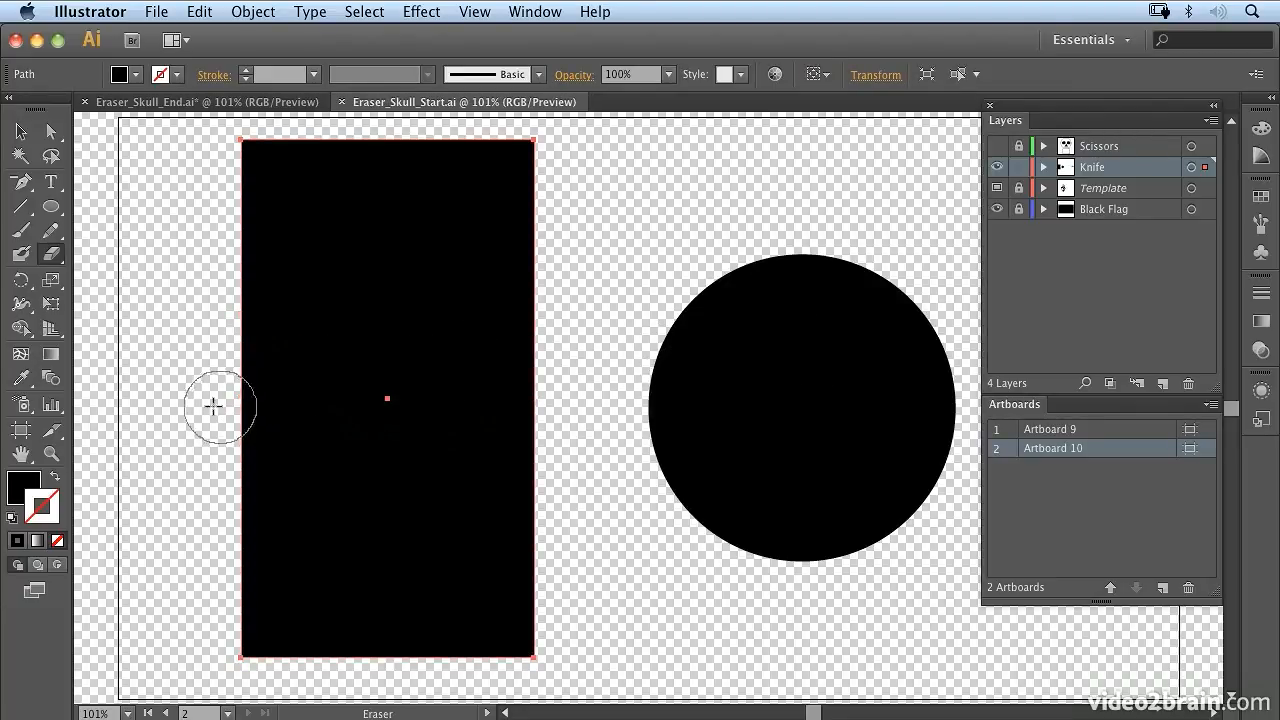
Deselect the rectangle, erase a curved band across both unselected shapes, and undo the stroke
super+click(179, 396)
mouse_move(175, 327)
mouse_down()
mouse_move(251, 414)
mouse_move(957, 366)
mouse_move(990, 408)
mouse_up()
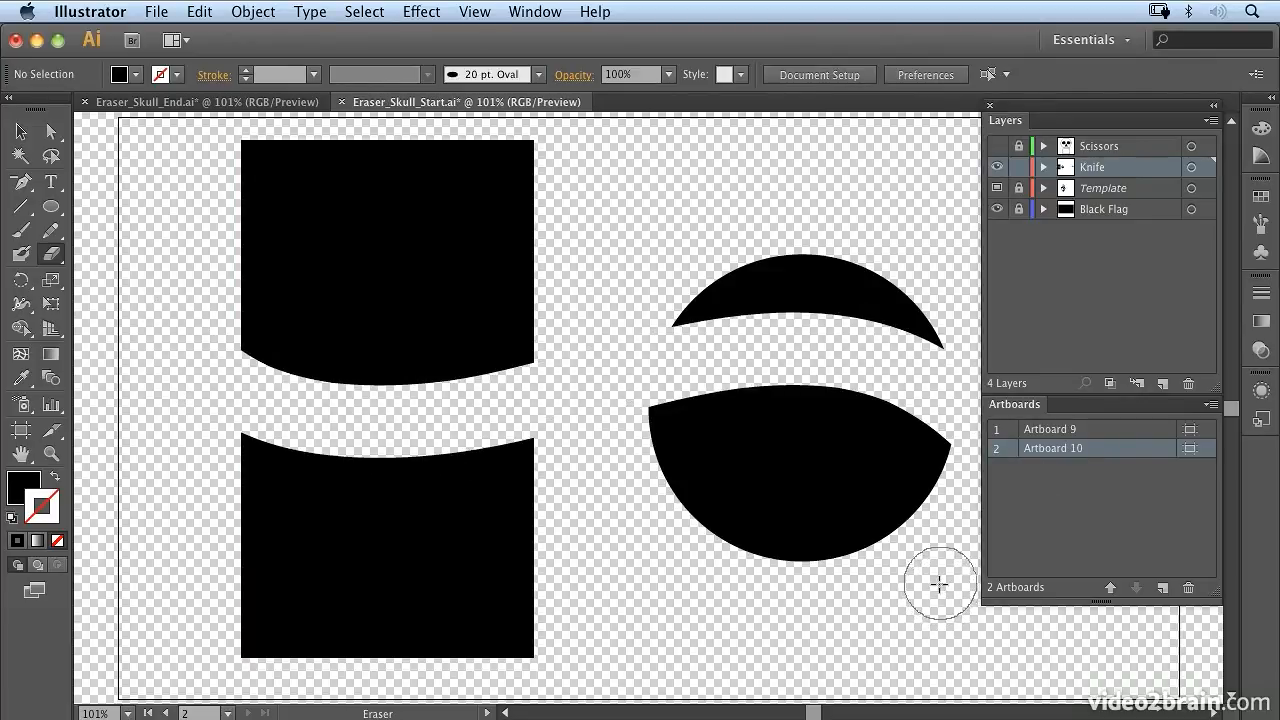
key(super+z)
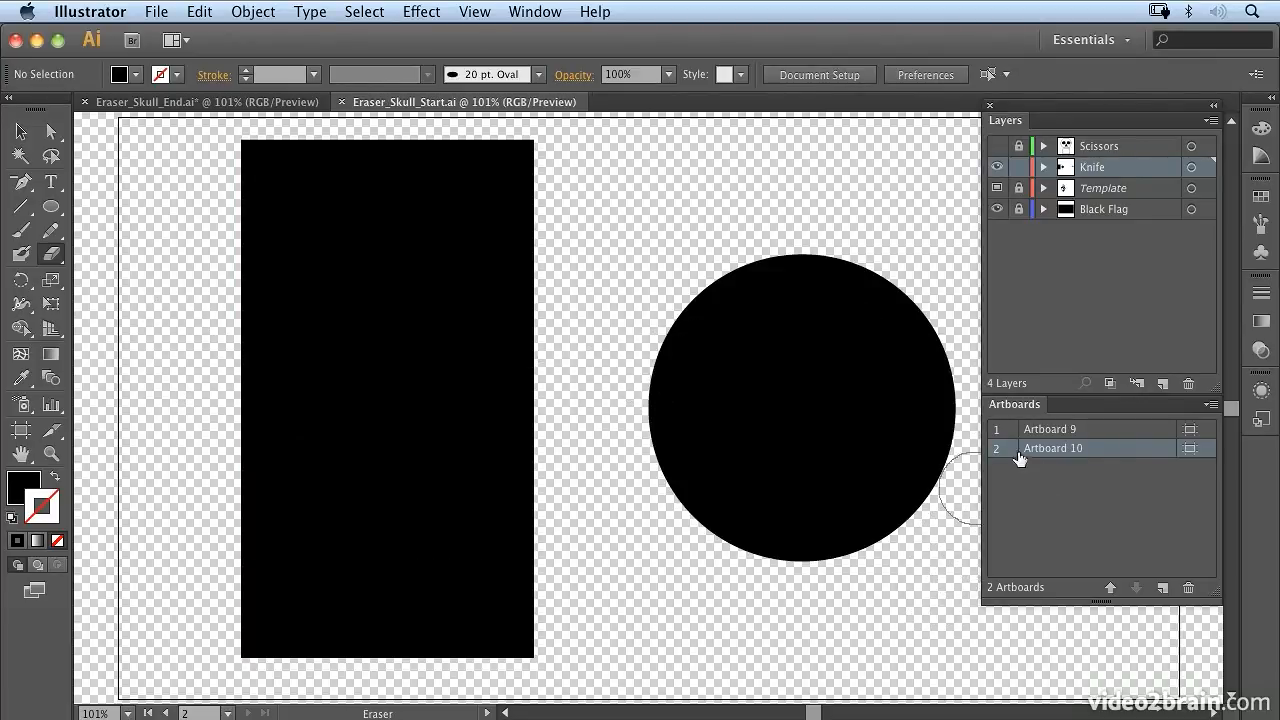
Go to Artboard 9 and bring the whole white skull drawing into view beside the template
double_click(997, 431)
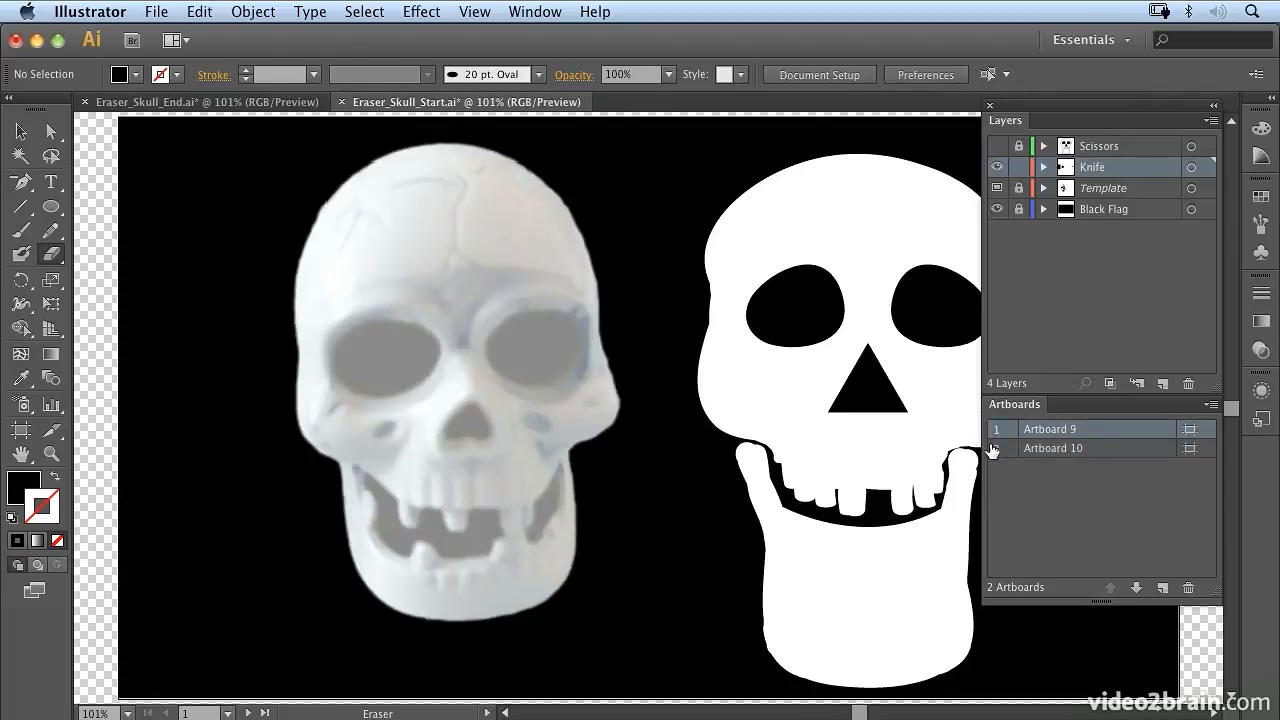
key(space)
mouse_move(808, 333)
mouse_down()
mouse_move(626, 320)
mouse_move(655, 332)
mouse_up()
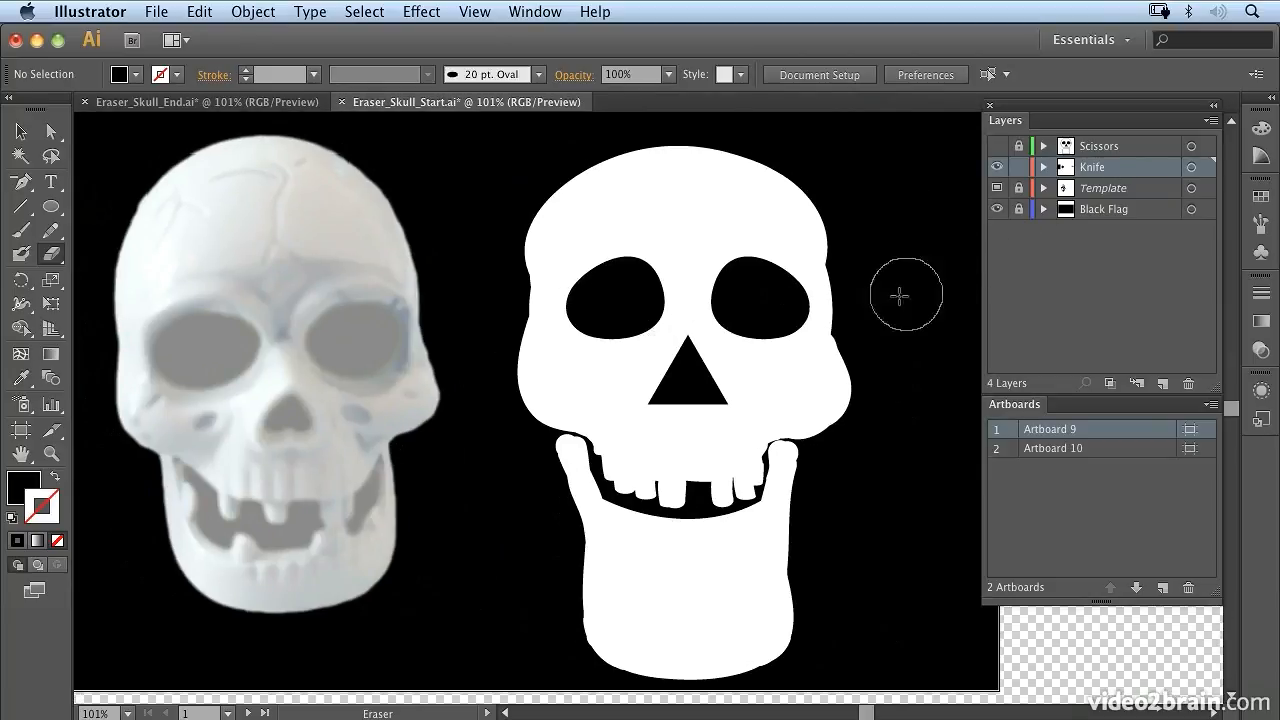
Hide the Knife layer and show it again to identify its artwork
click(996, 167)
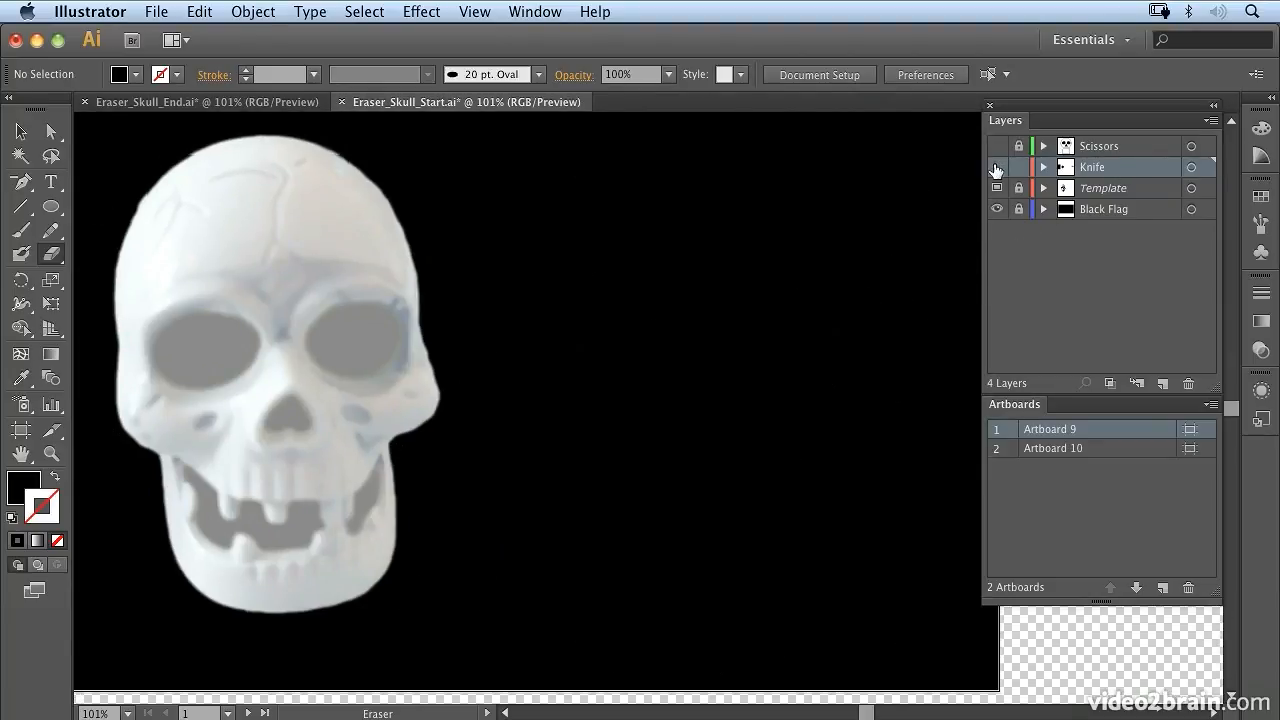
click(996, 167)
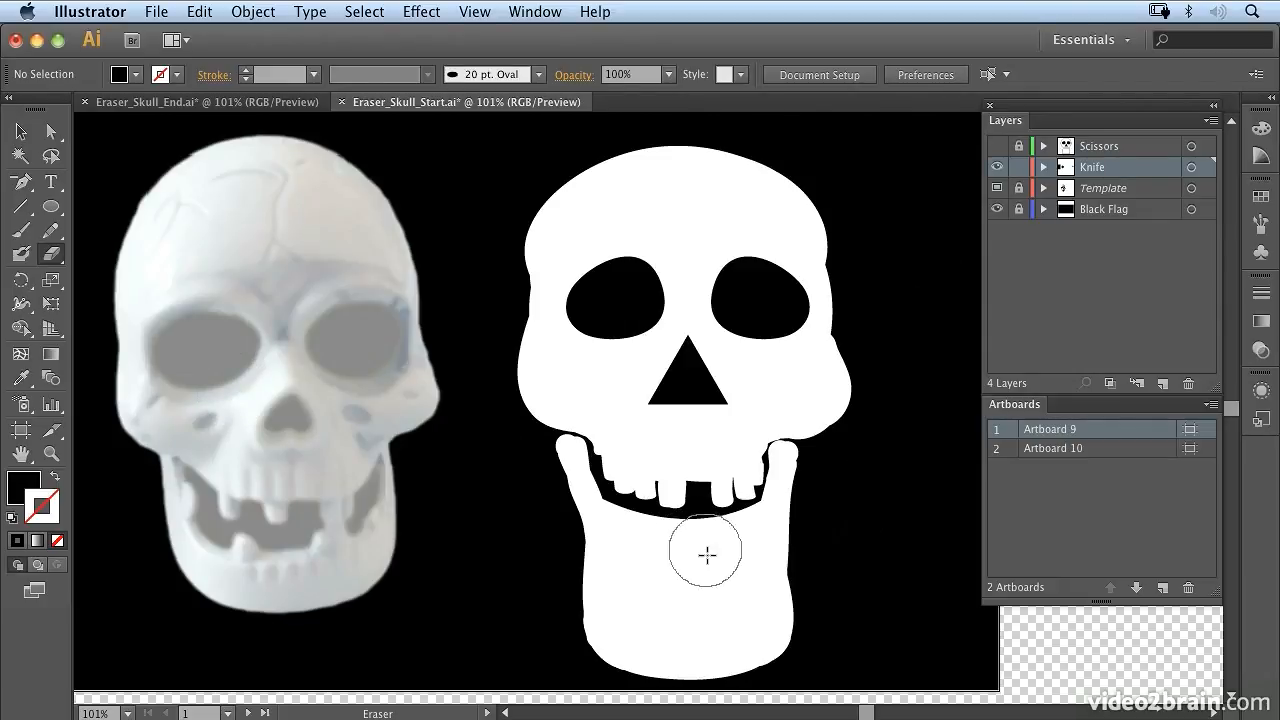
Try erasing a large round area over the white skull's teeth and upper jaw, and undo it
click(695, 497)
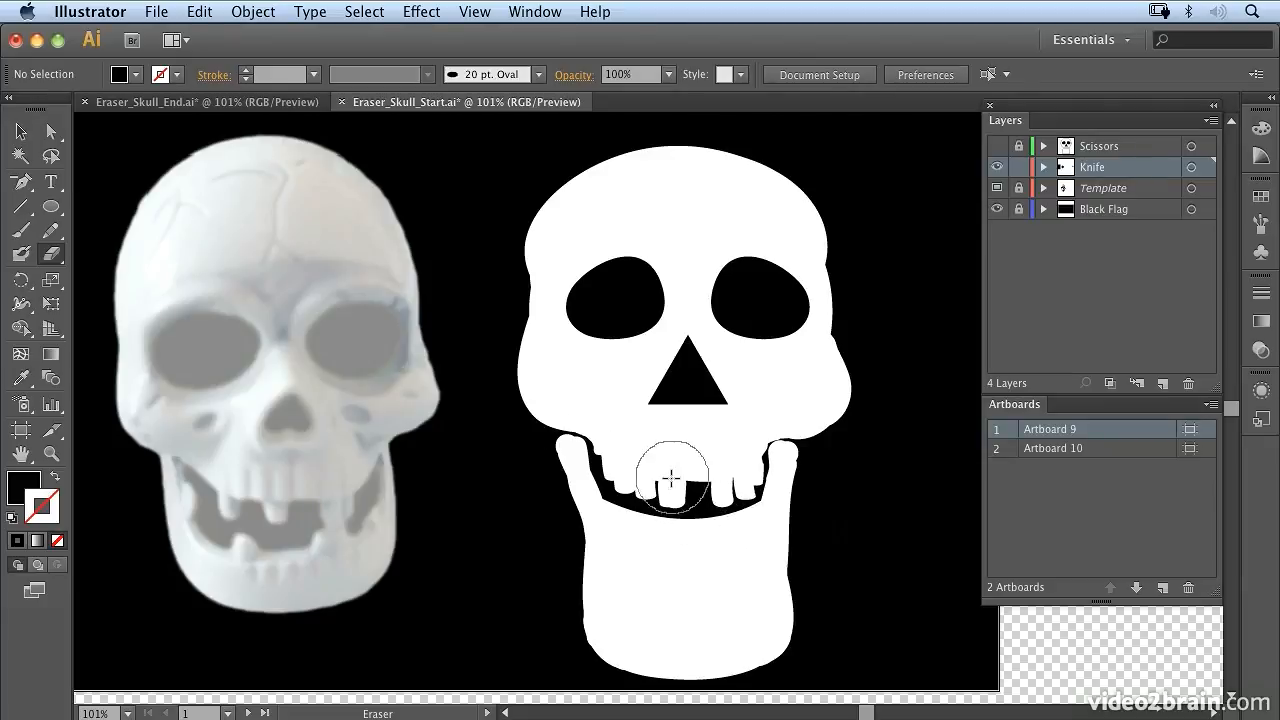
mouse_move(664, 484)
mouse_down()
mouse_move(664, 549)
mouse_move(727, 498)
mouse_move(644, 511)
mouse_move(685, 555)
mouse_up()
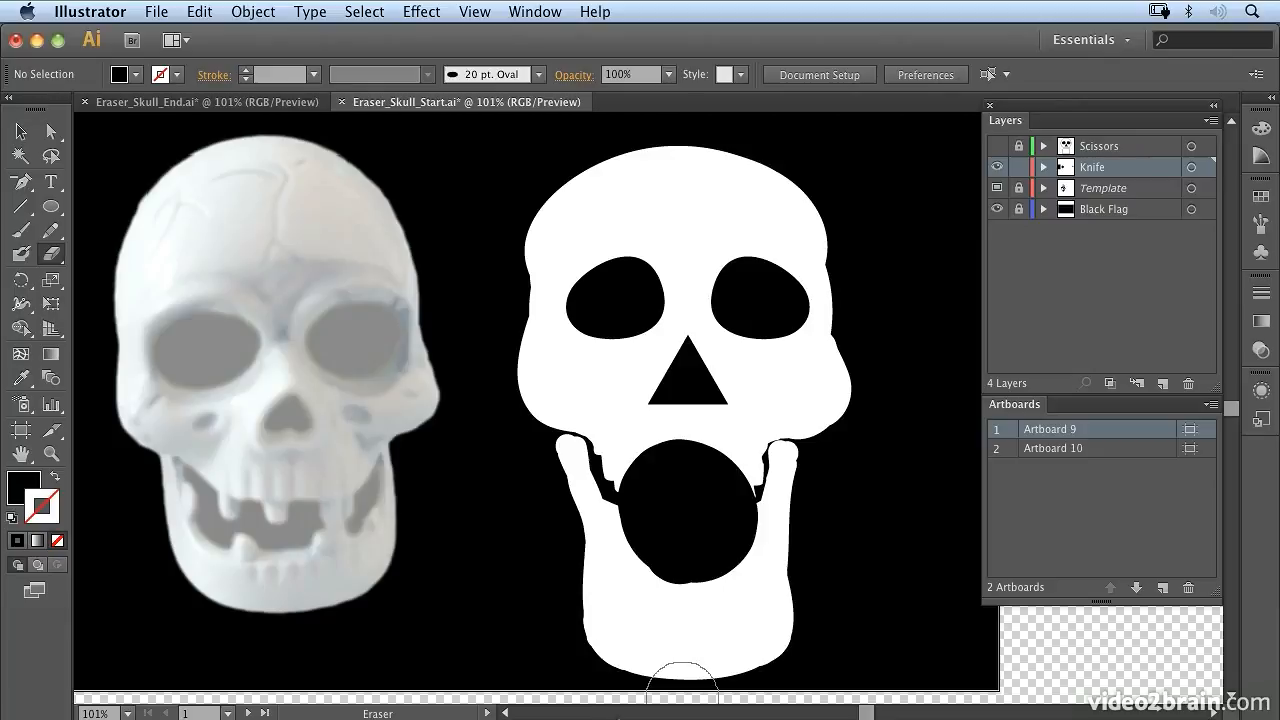
key(super+z)
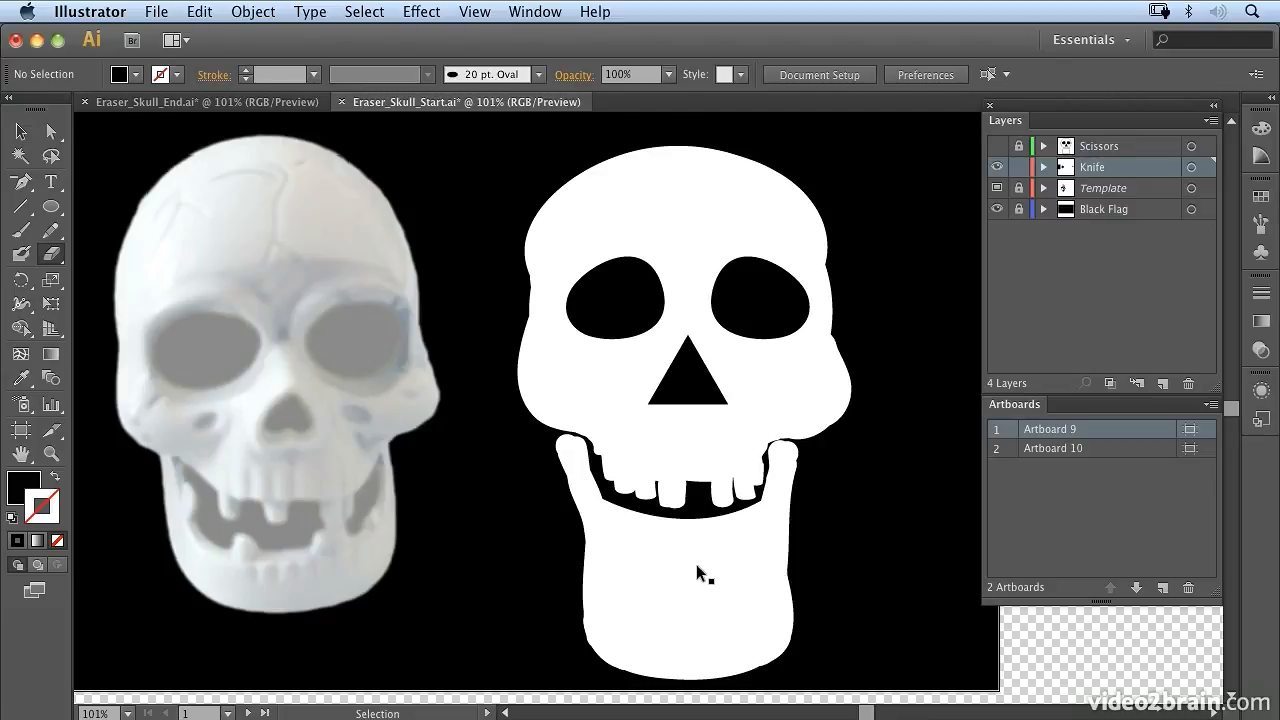
Select the white lower jaw and erase its upper edge into a deeper, flat-bottomed mouth opening, leaving the upper teeth intact
super+click(690, 563)
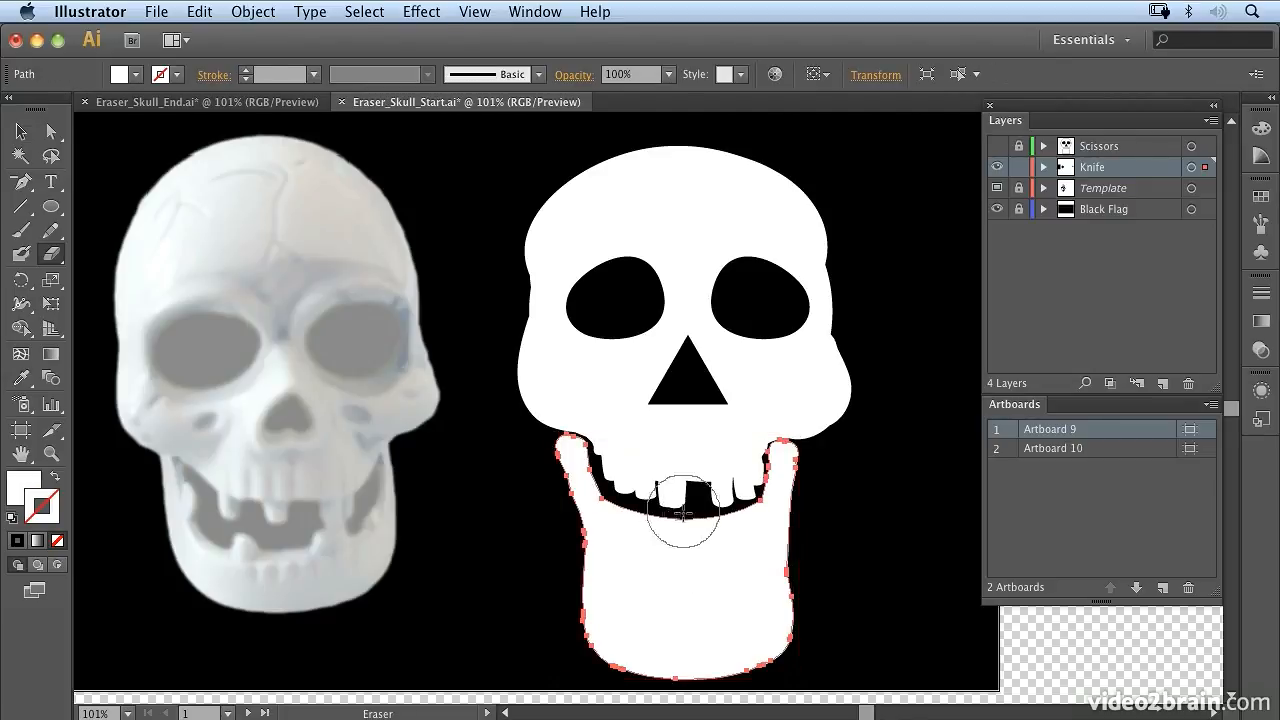
mouse_move(641, 504)
mouse_down()
mouse_move(651, 508)
mouse_move(651, 486)
mouse_move(651, 503)
mouse_move(675, 513)
mouse_move(726, 494)
mouse_move(705, 500)
mouse_move(679, 460)
mouse_move(651, 486)
mouse_move(663, 517)
mouse_move(716, 518)
mouse_move(648, 470)
mouse_move(651, 520)
mouse_move(714, 520)
mouse_move(729, 500)
mouse_move(698, 526)
mouse_move(666, 528)
mouse_up()
key(super+z)
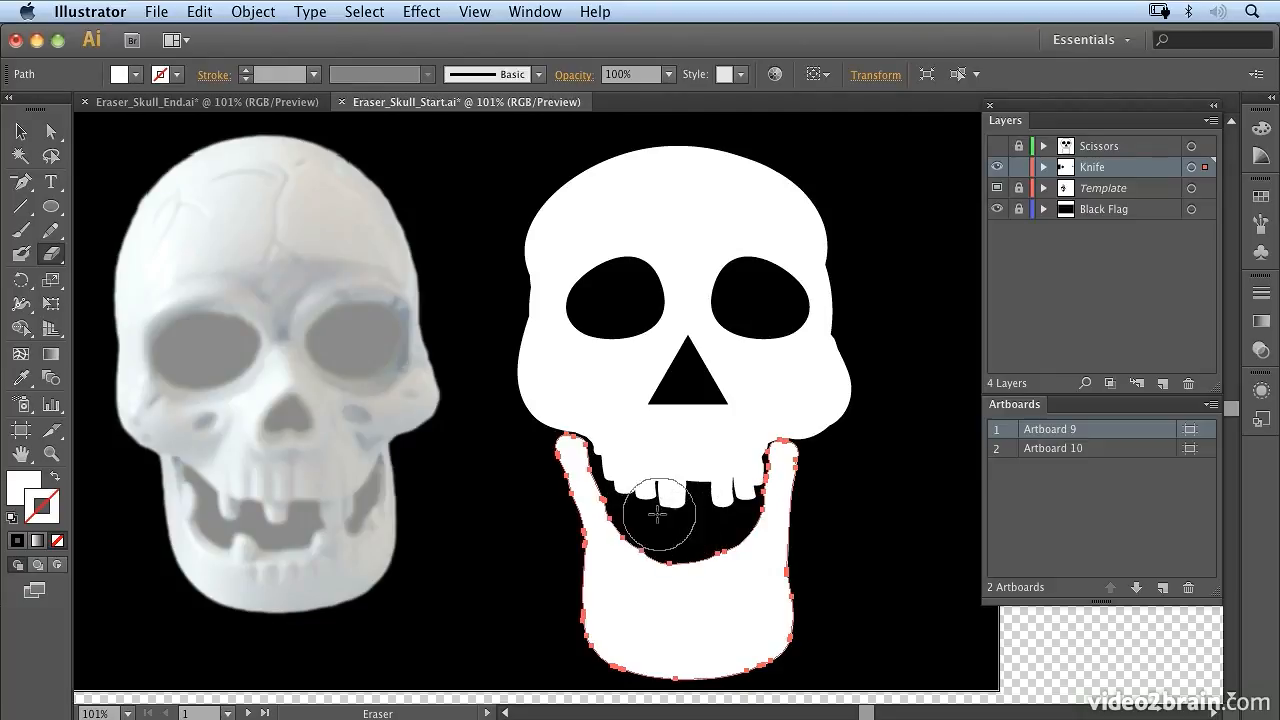
click(654, 525)
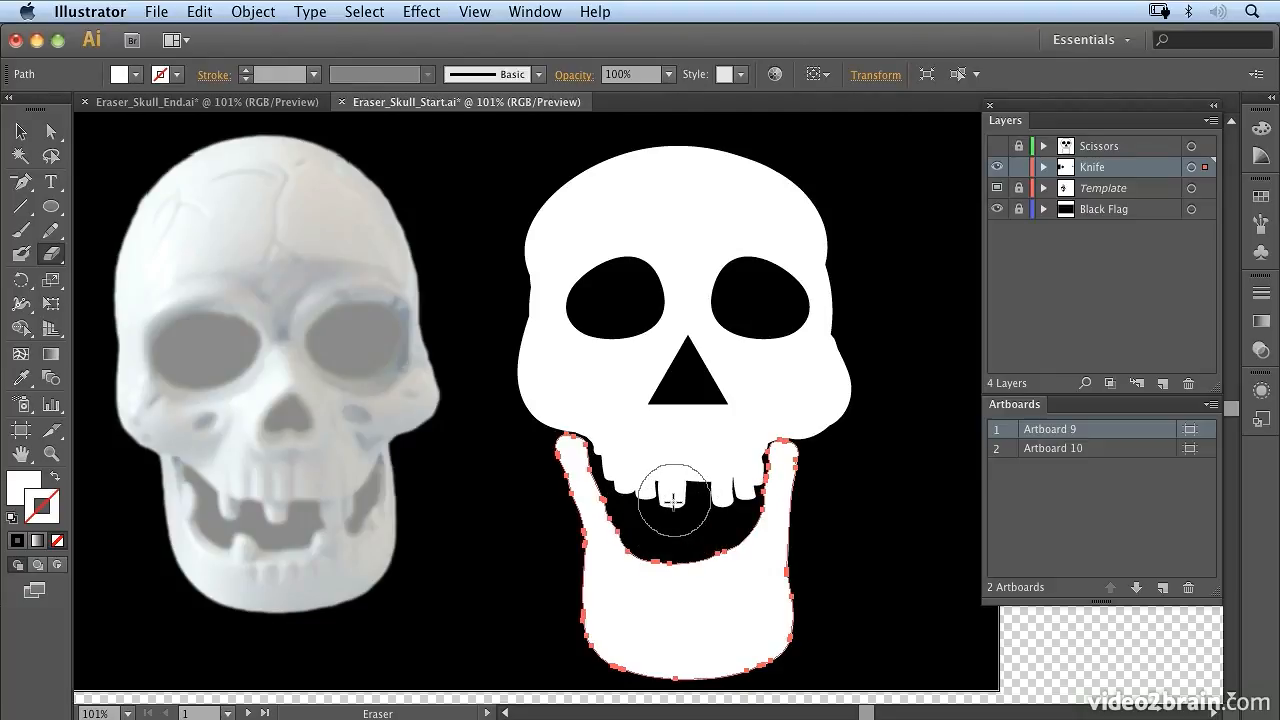
click(721, 525)
click(721, 530)
click(705, 522)
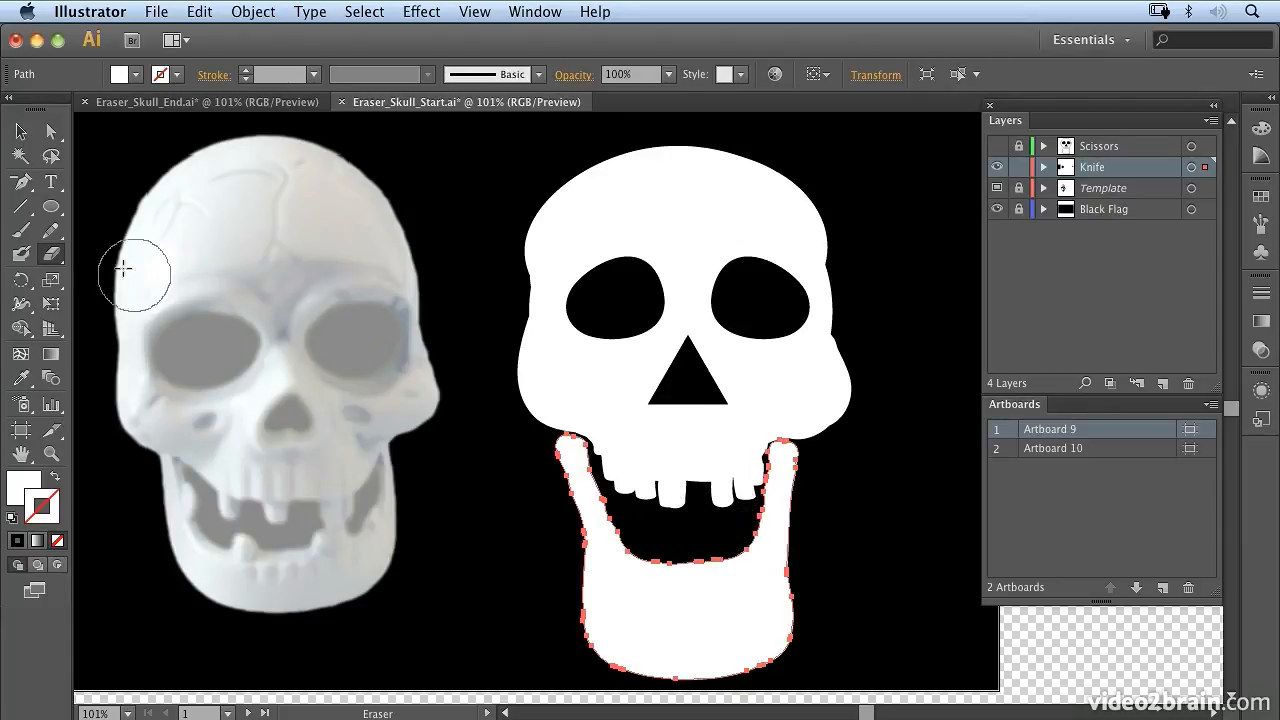
Set the Eraser's roundness to 24% and cut narrow slanted gaps into the lower jaw's upper edge to form teeth
double_click(51, 254)
drag(665, 440, 586, 438)
click(966, 527)
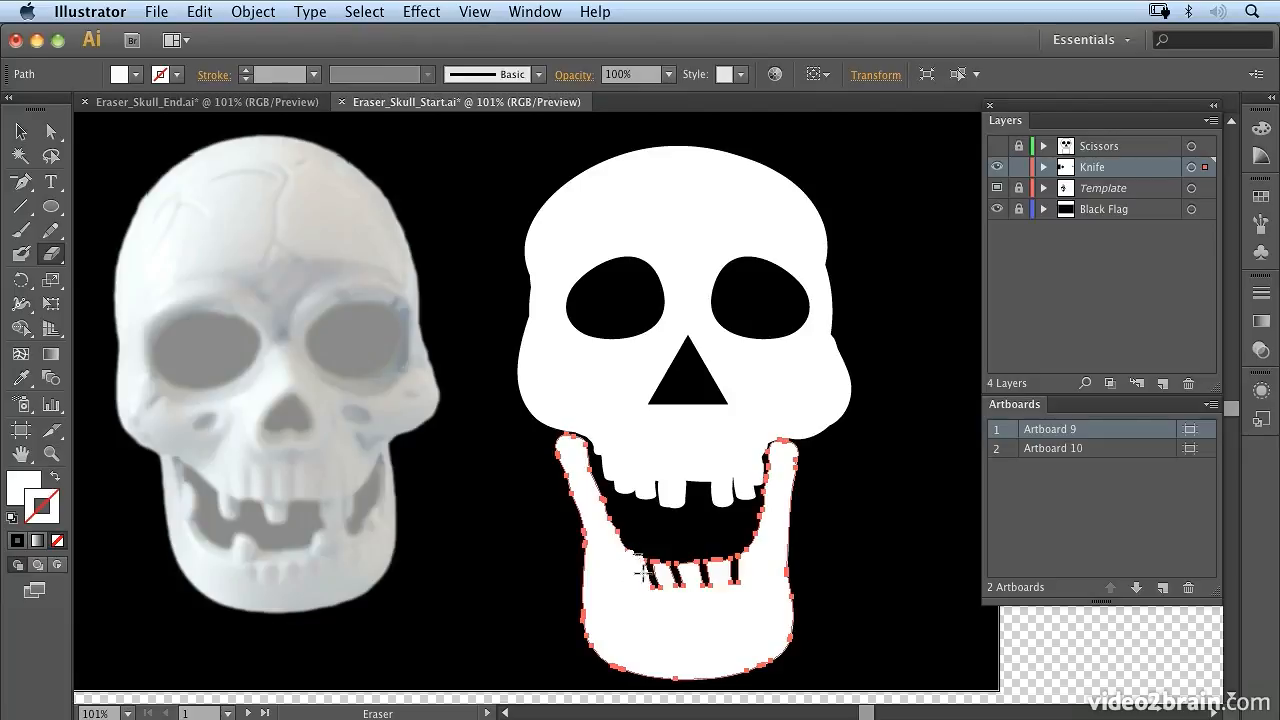
drag(641, 558, 652, 552)
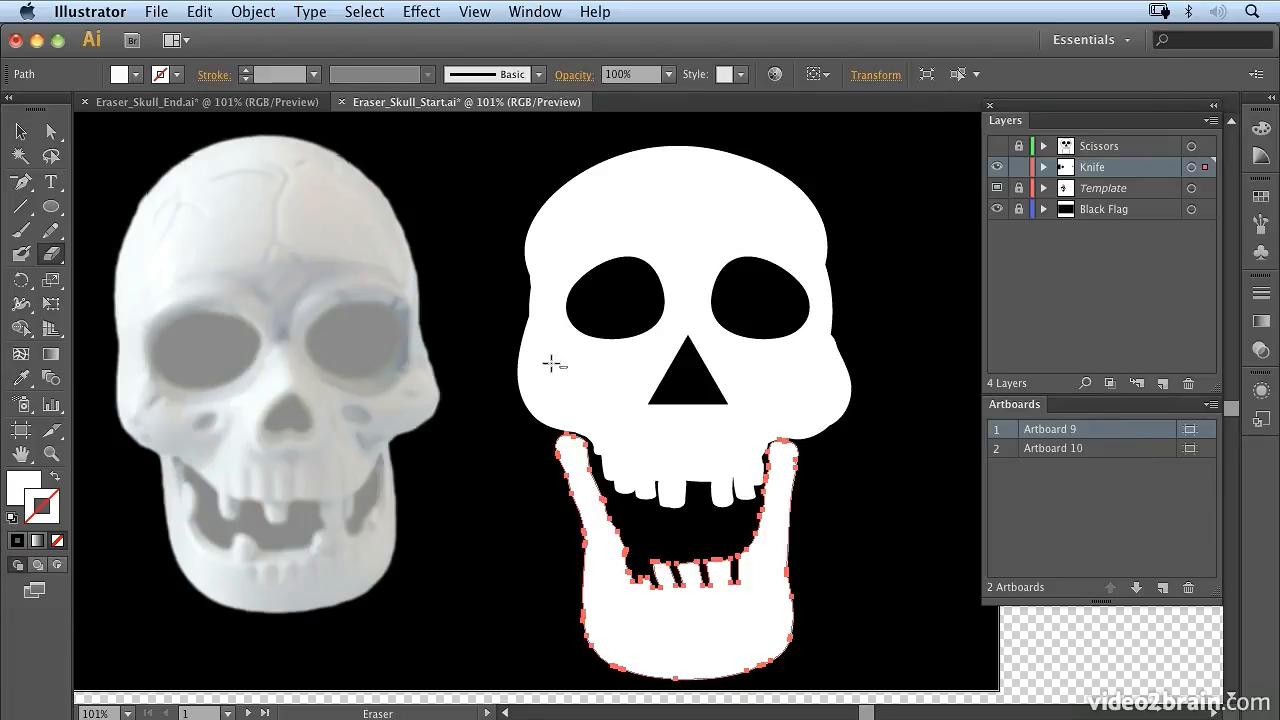
Set the Eraser's roundness to 100%, keeping the size at 8 pt
double_click(46, 257)
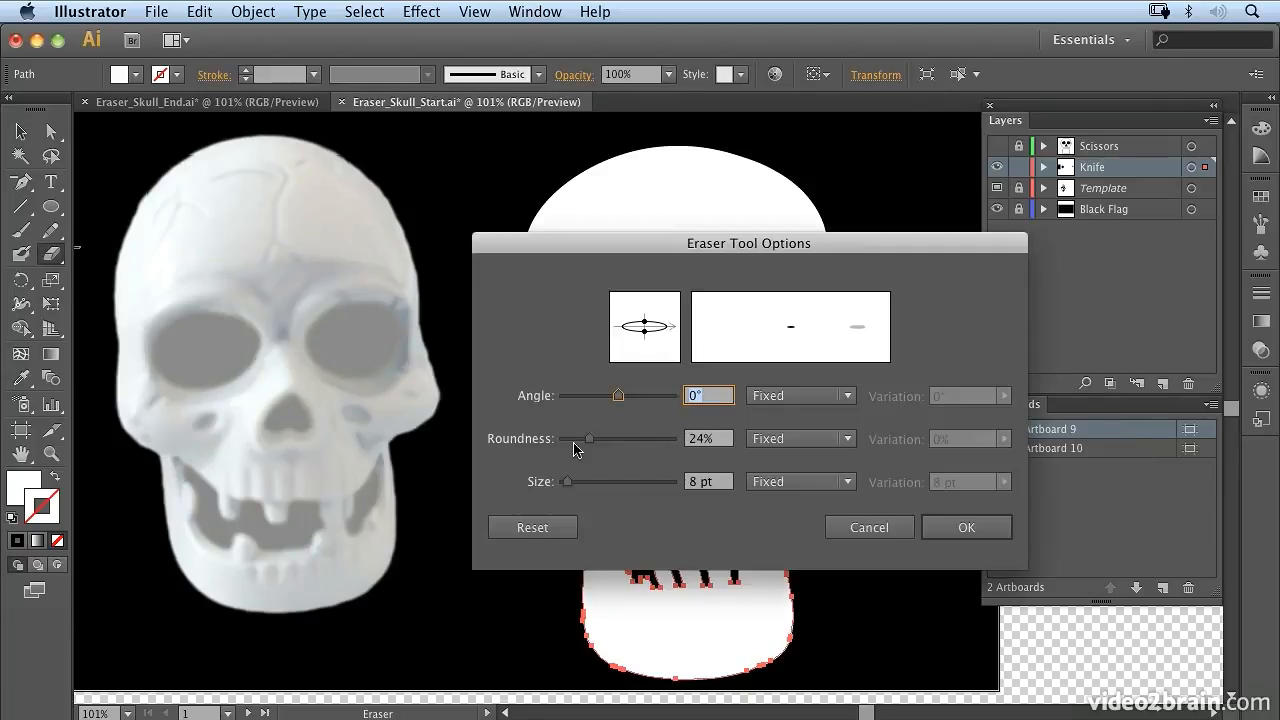
drag(590, 440, 674, 440)
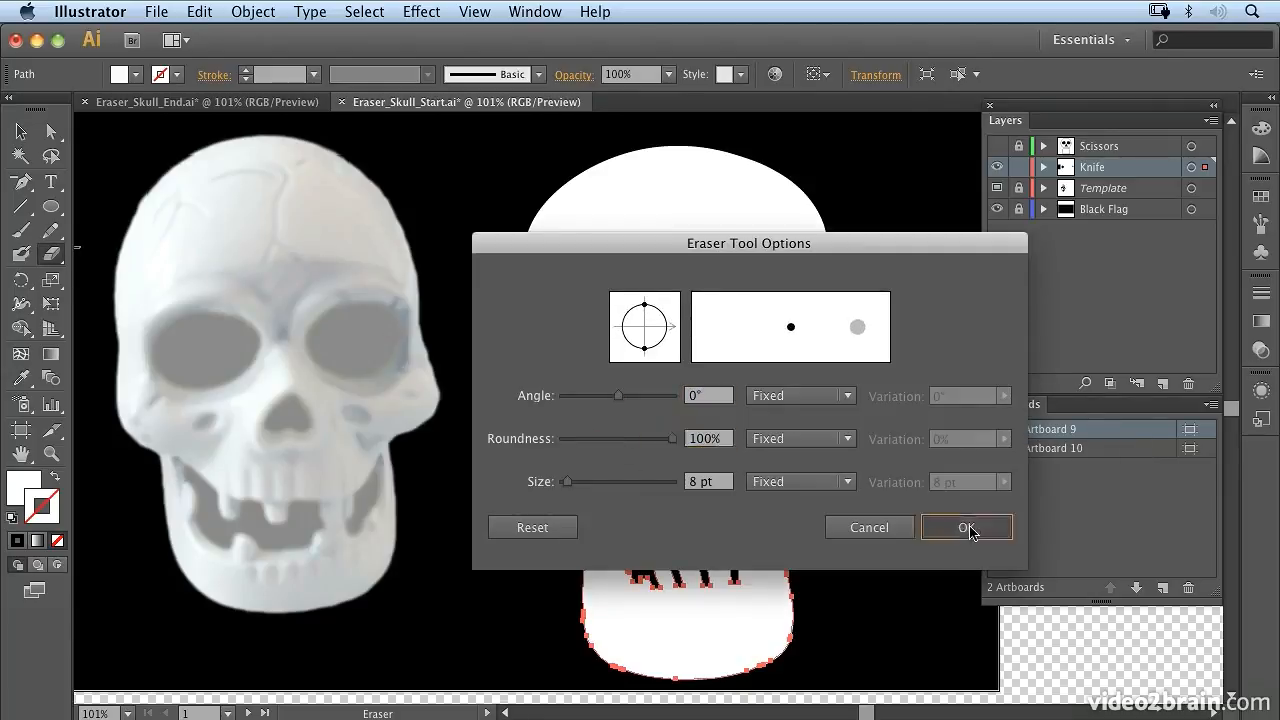
click(966, 528)
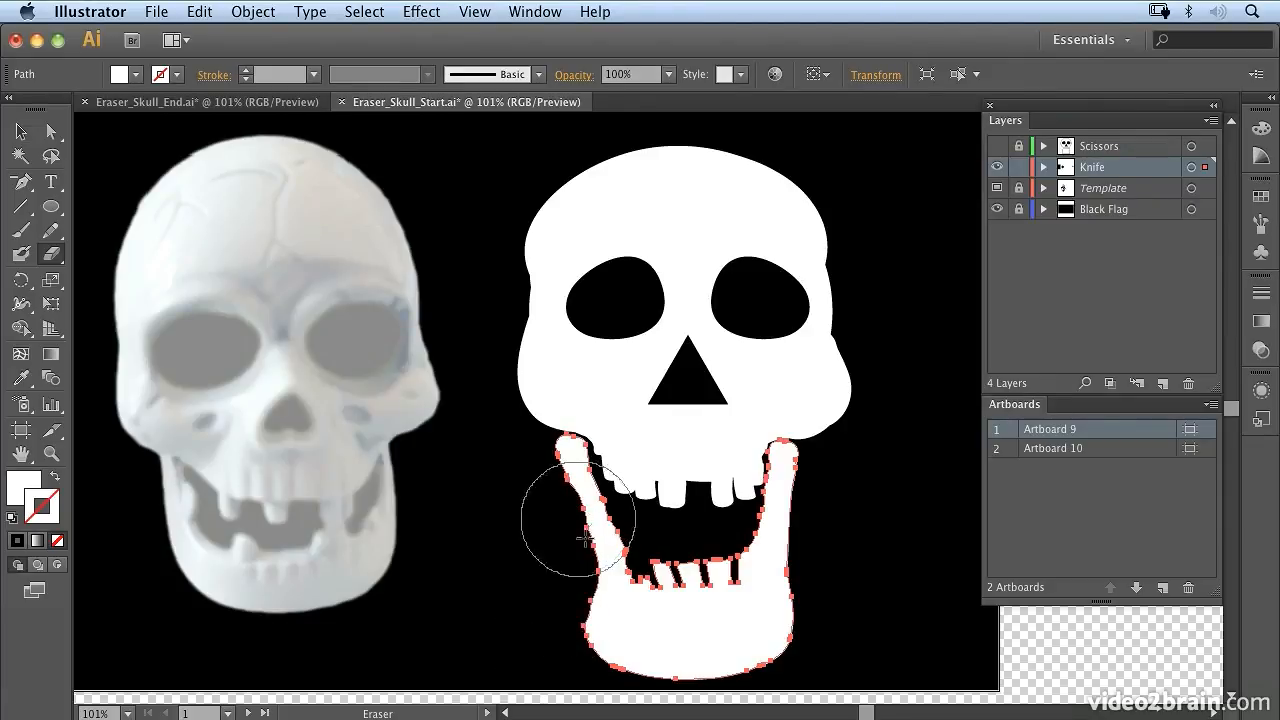
Undo the last cut, enlarge the round eraser, and trim both outer sides of the lower jaw into smooth inward curves
key(super+z)
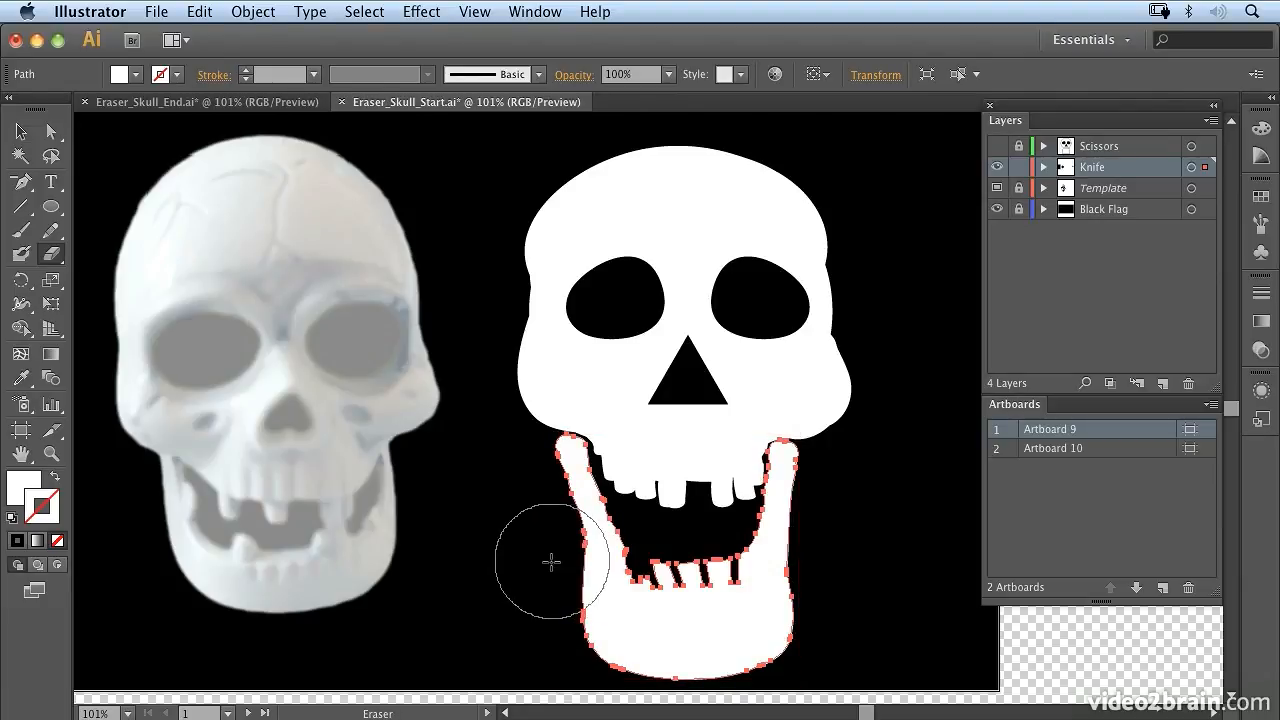
key(bracketright)
key(bracketright)
key(bracketright)
key(bracketright)
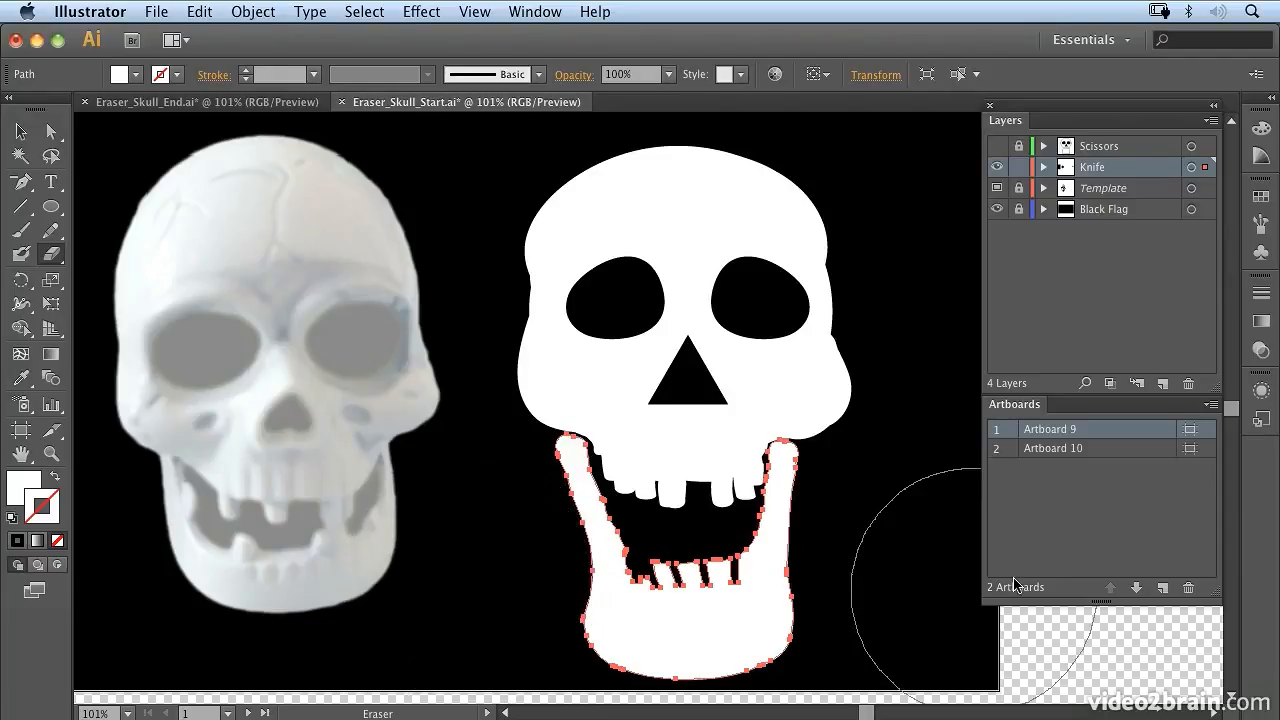
click(894, 566)
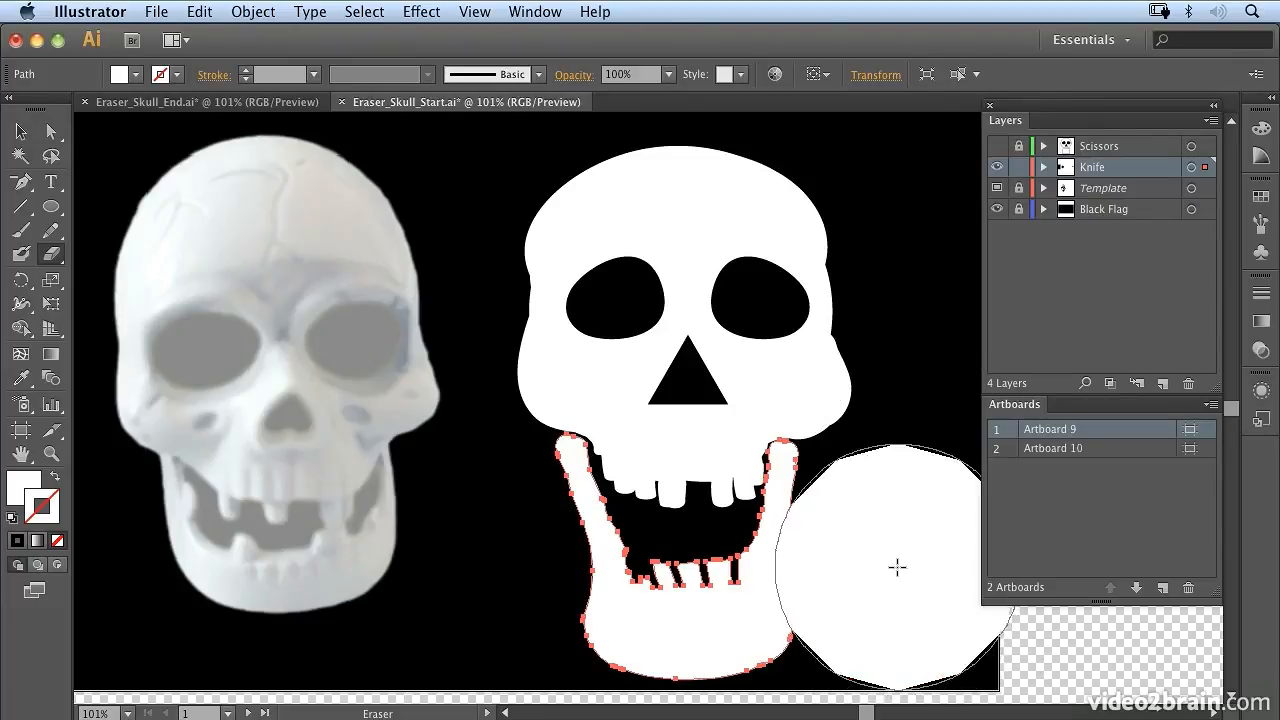
click(903, 548)
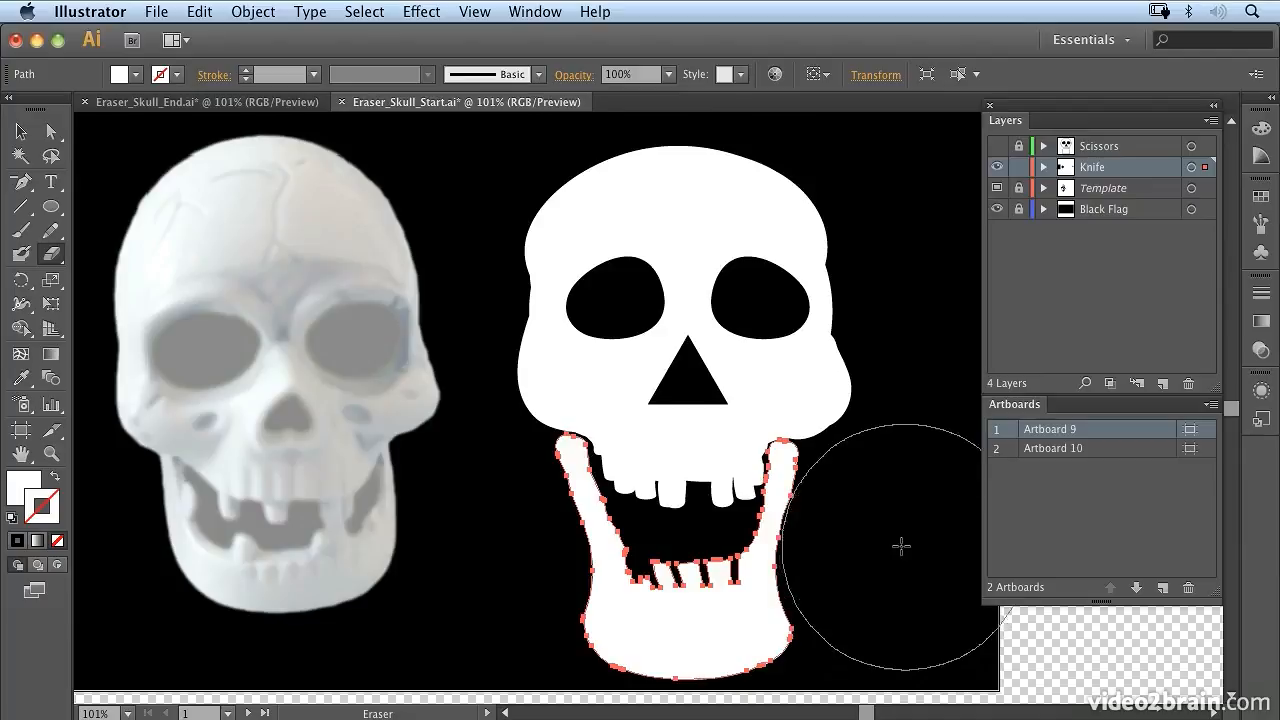
click(898, 543)
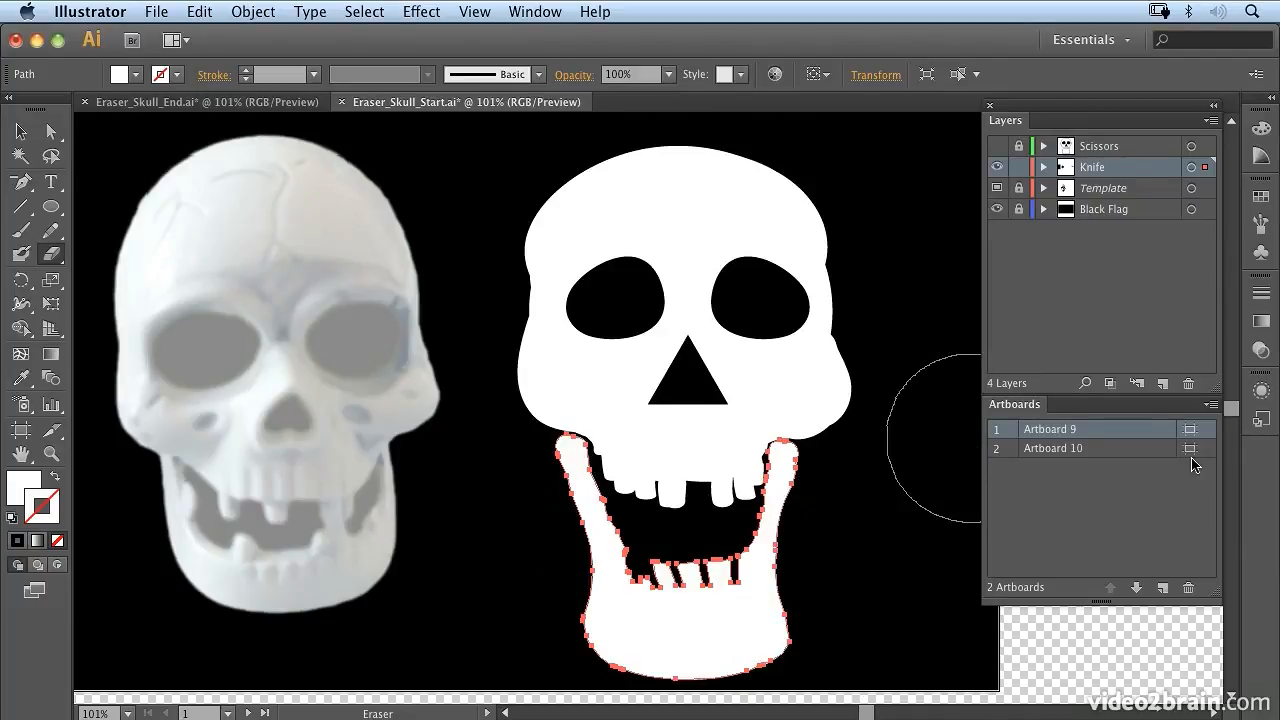
click(492, 511)
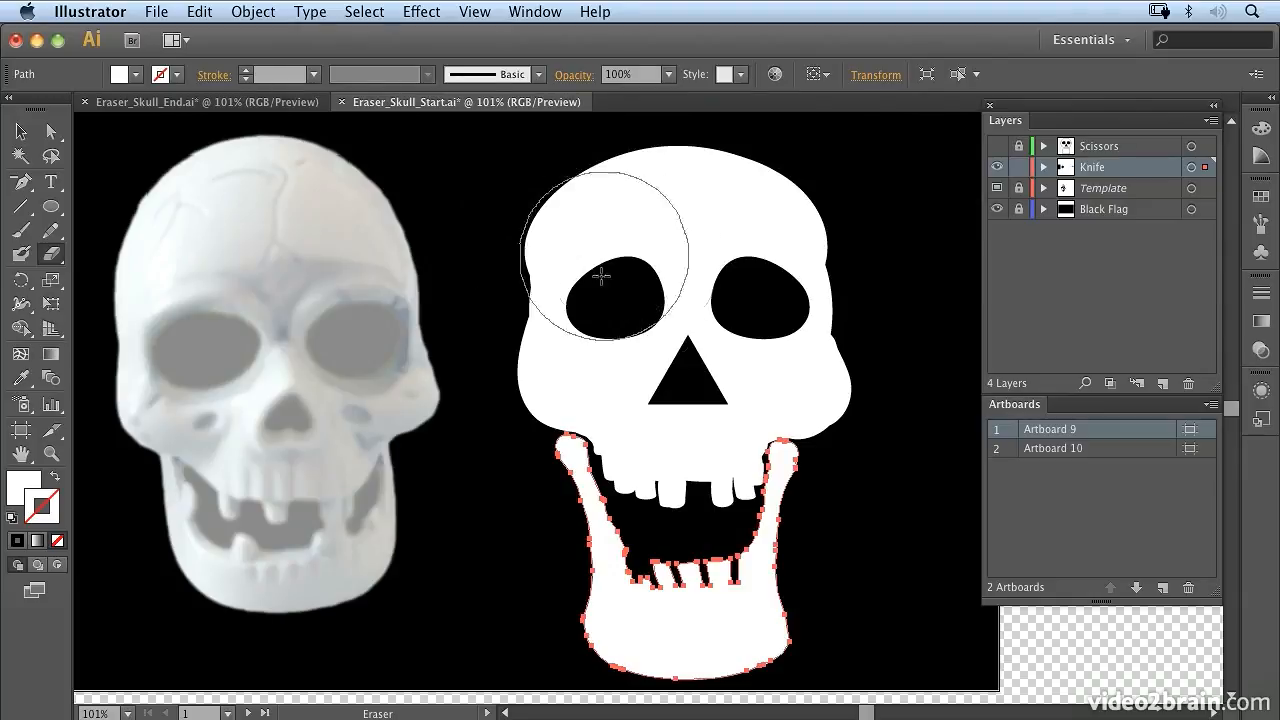
Select the white upper skull and erase shallow inward curves into its outer edges beside the eye sockets
key(v)
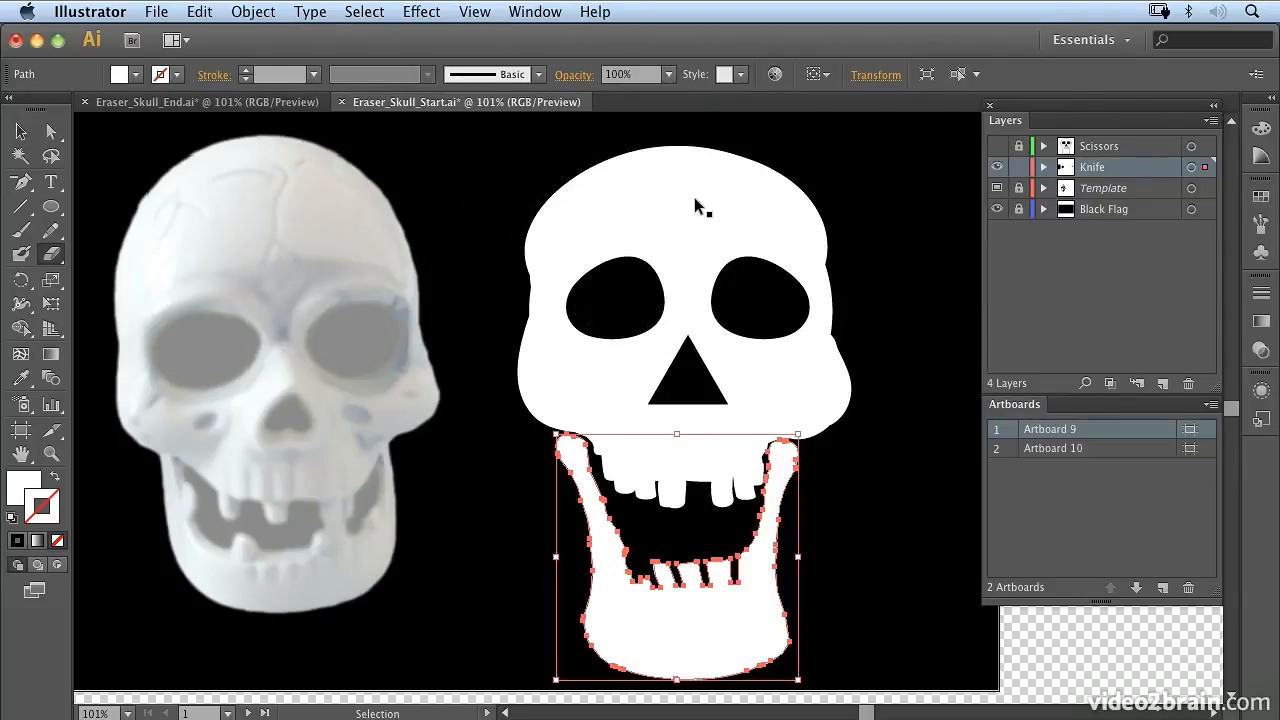
click(706, 195)
key(shift+e)
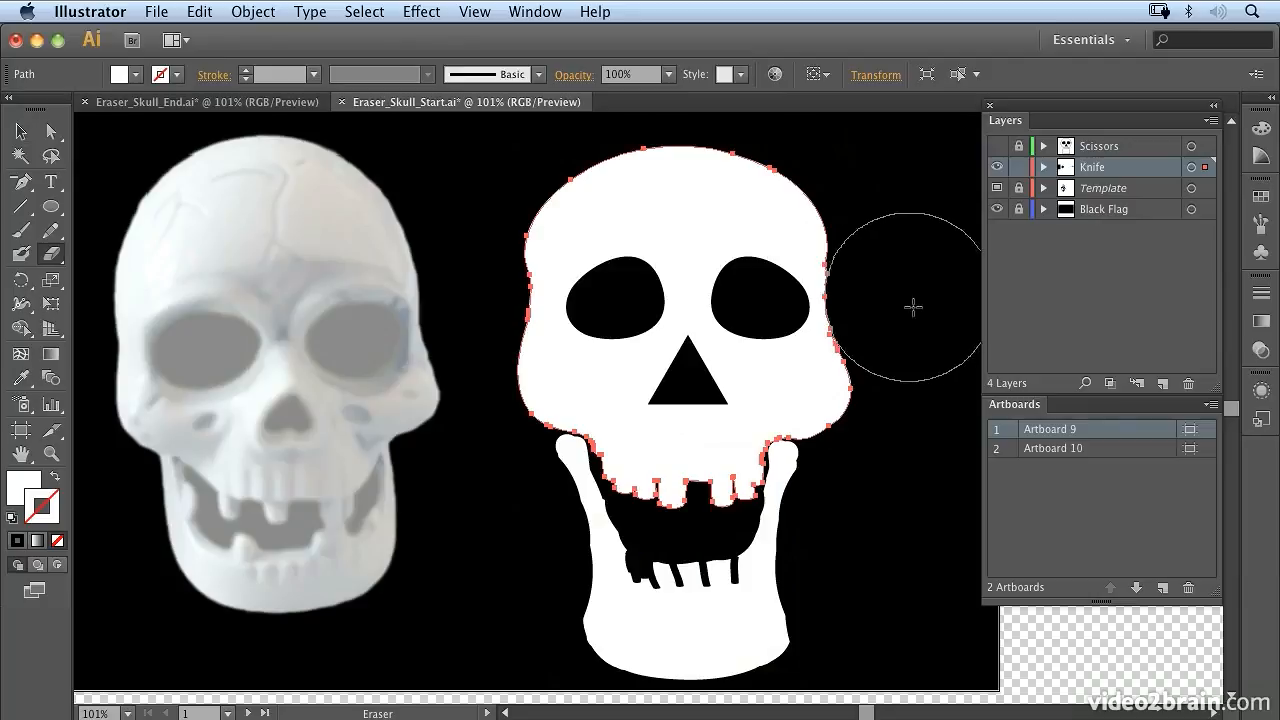
click(441, 318)
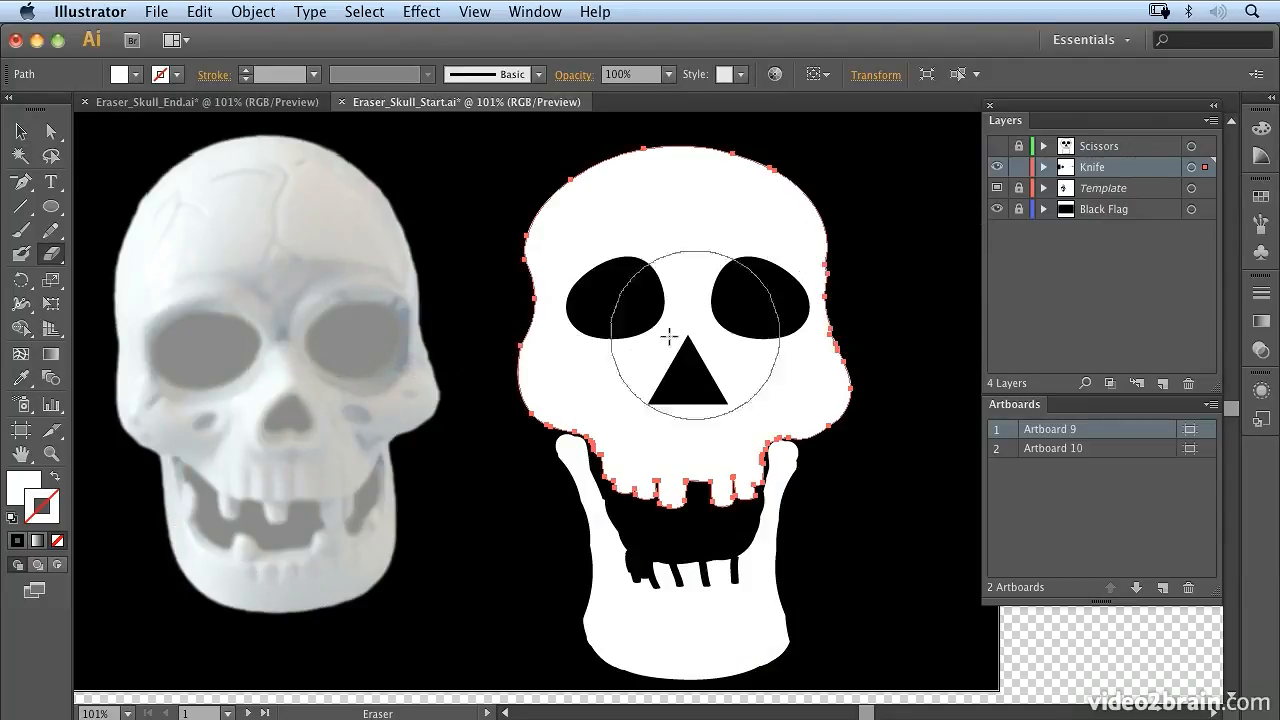
Select the nose triangle, round its corners and erase an arch into its base with a smaller eraser, and deselect it
super+click(618, 296)
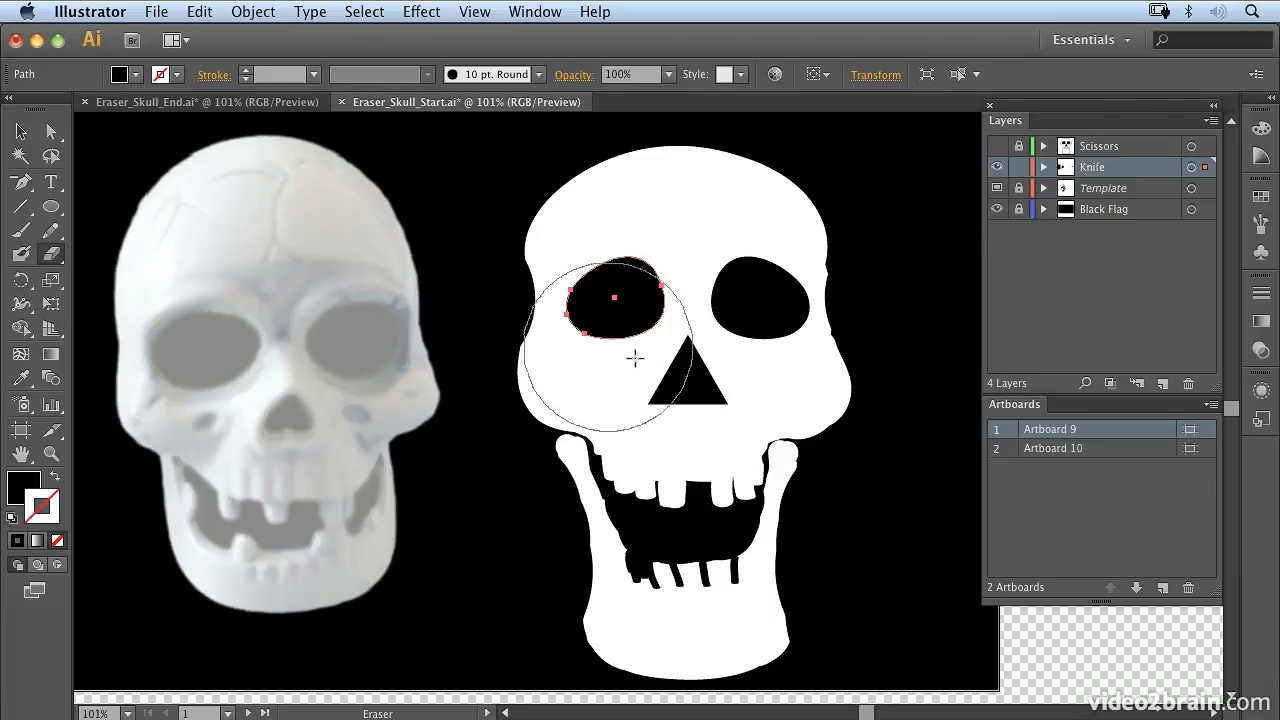
super+click(690, 375)
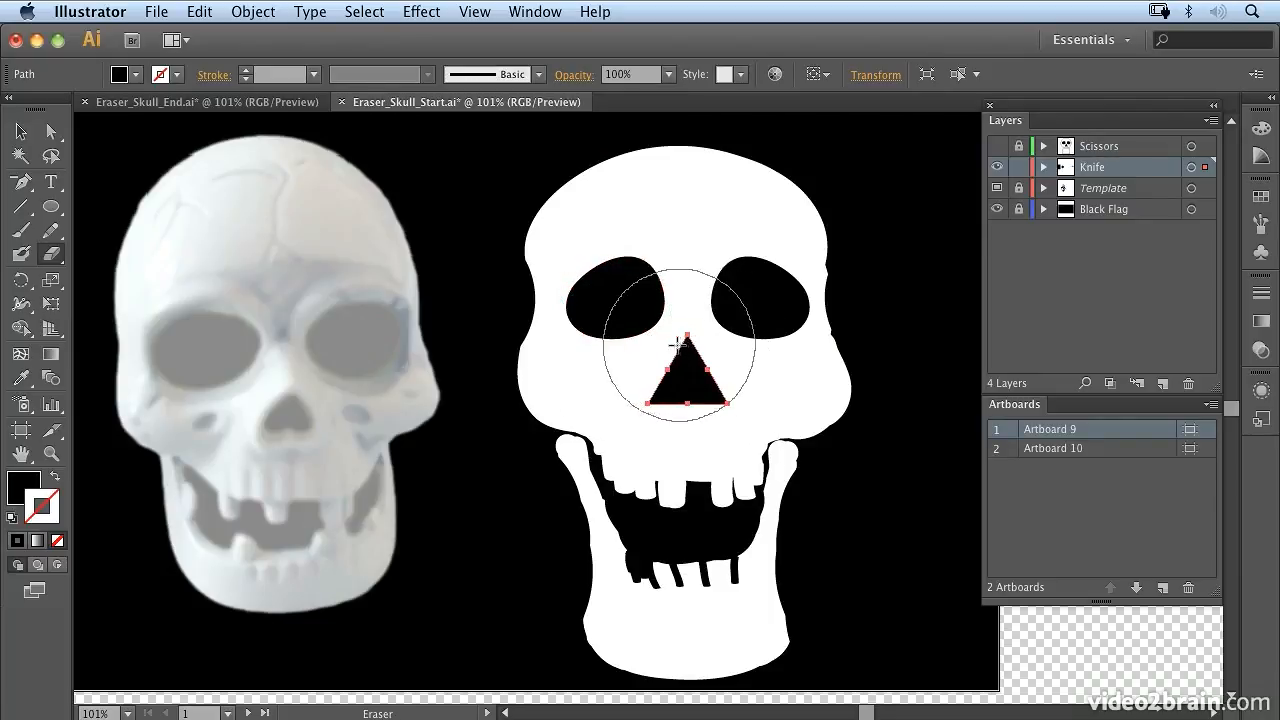
key(bracketleft)
key(bracketleft)
key(bracketleft)
key(bracketleft)
key(bracketleft)
key(bracketleft)
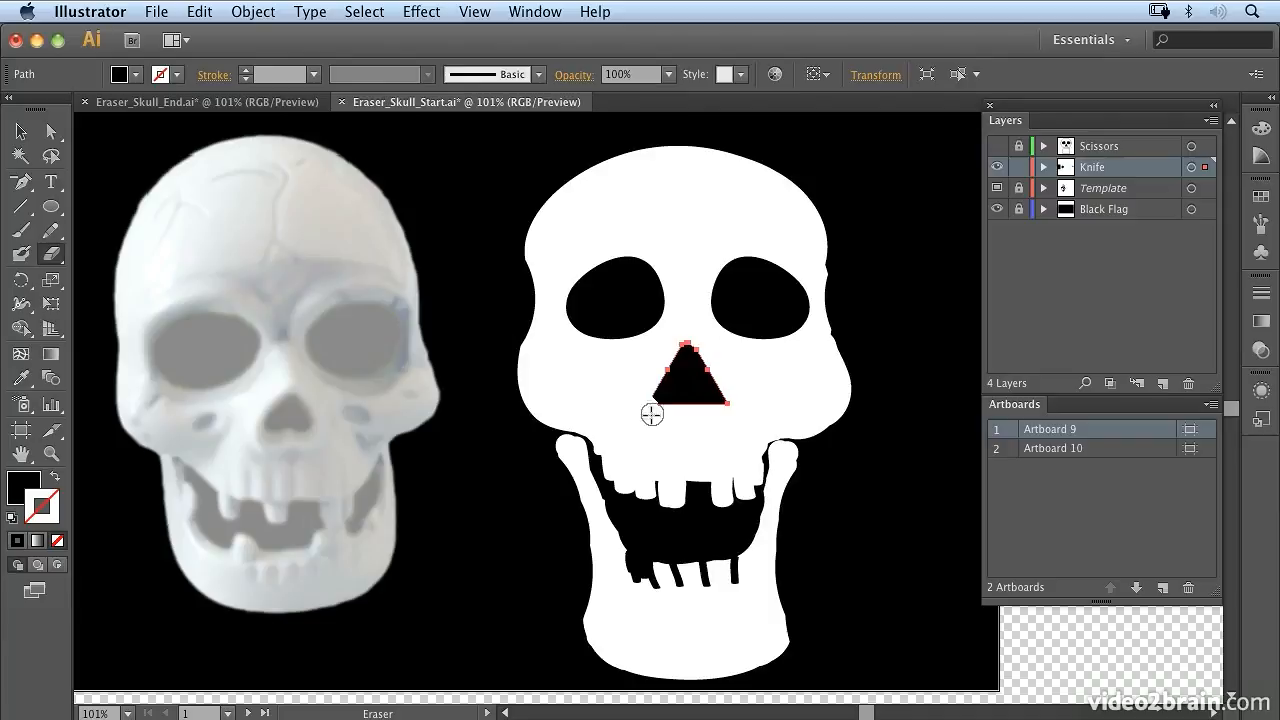
drag(732, 389, 726, 376)
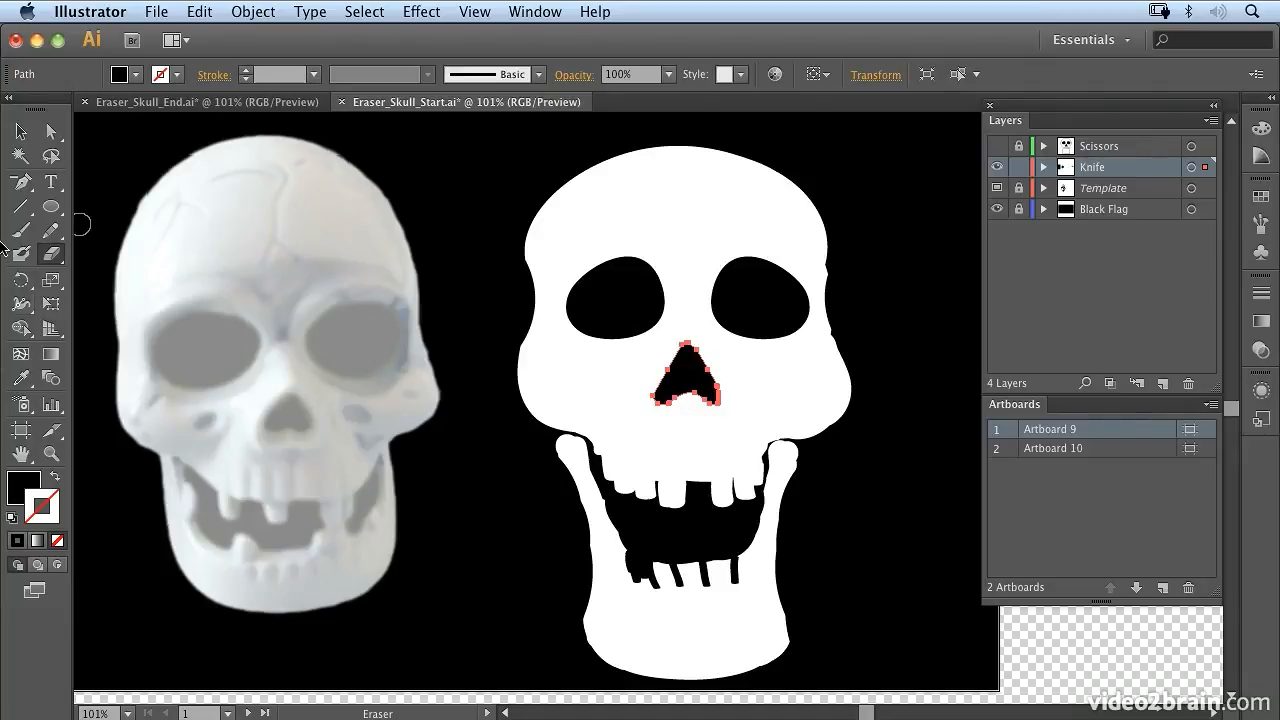
click(20, 131)
click(854, 473)
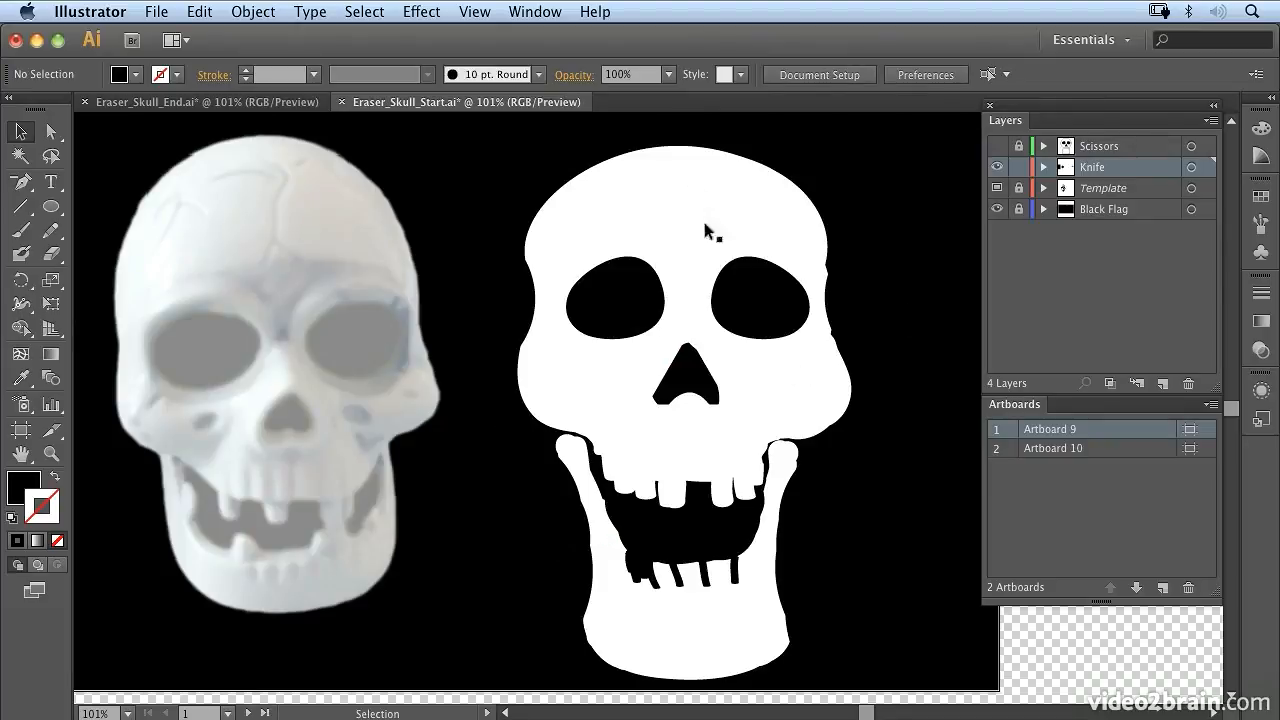
Go to Artboard 10 and increase the Eraser's size in its tool options
double_click(998, 452)
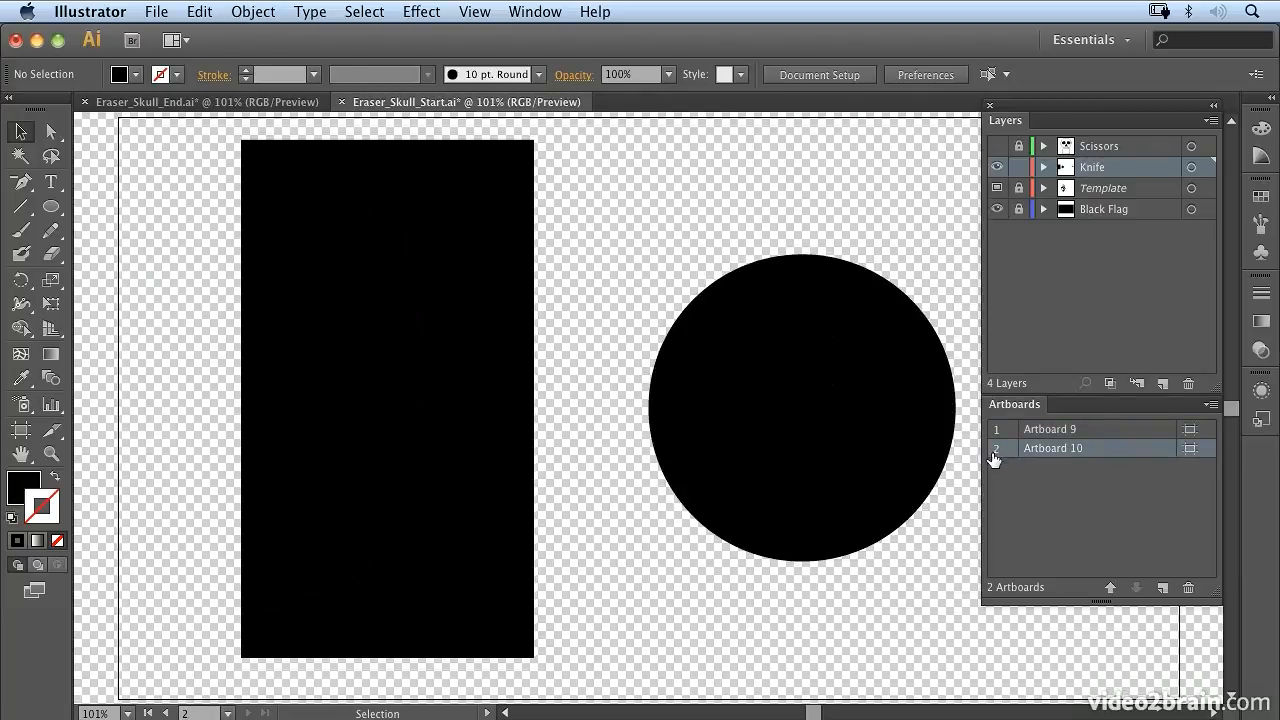
click(53, 255)
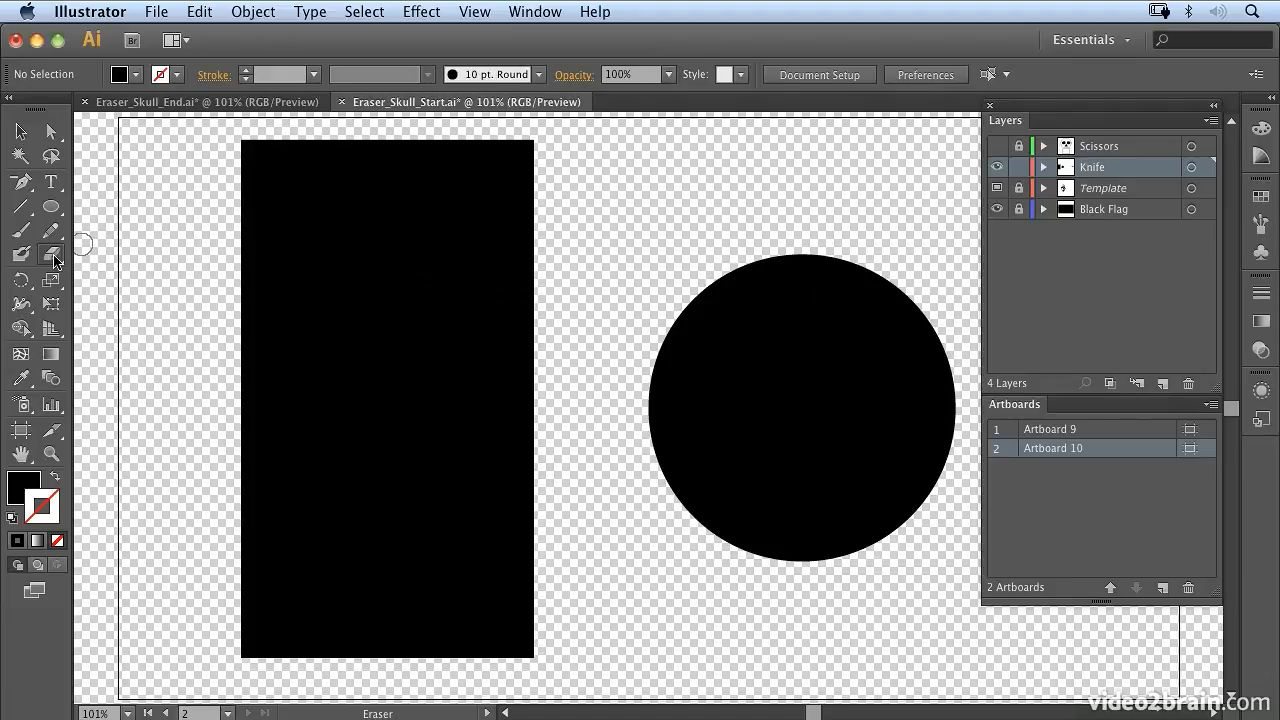
double_click(53, 256)
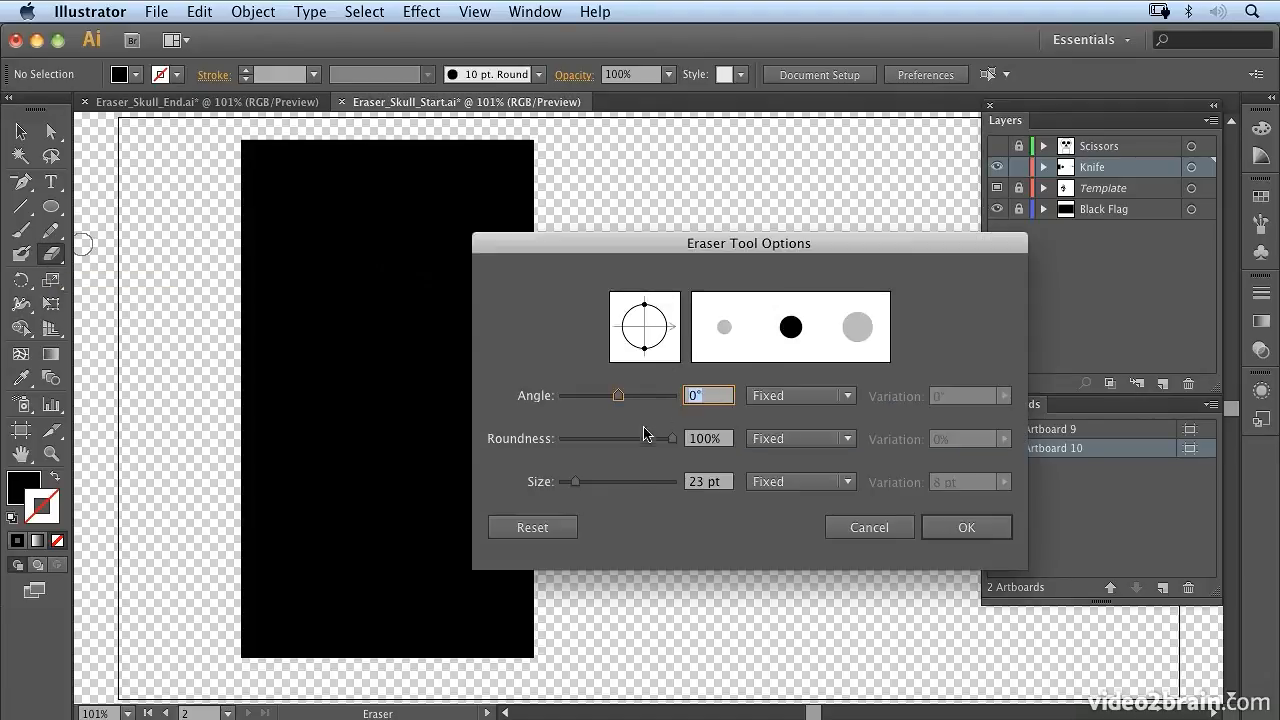
drag(579, 486, 620, 488)
click(966, 528)
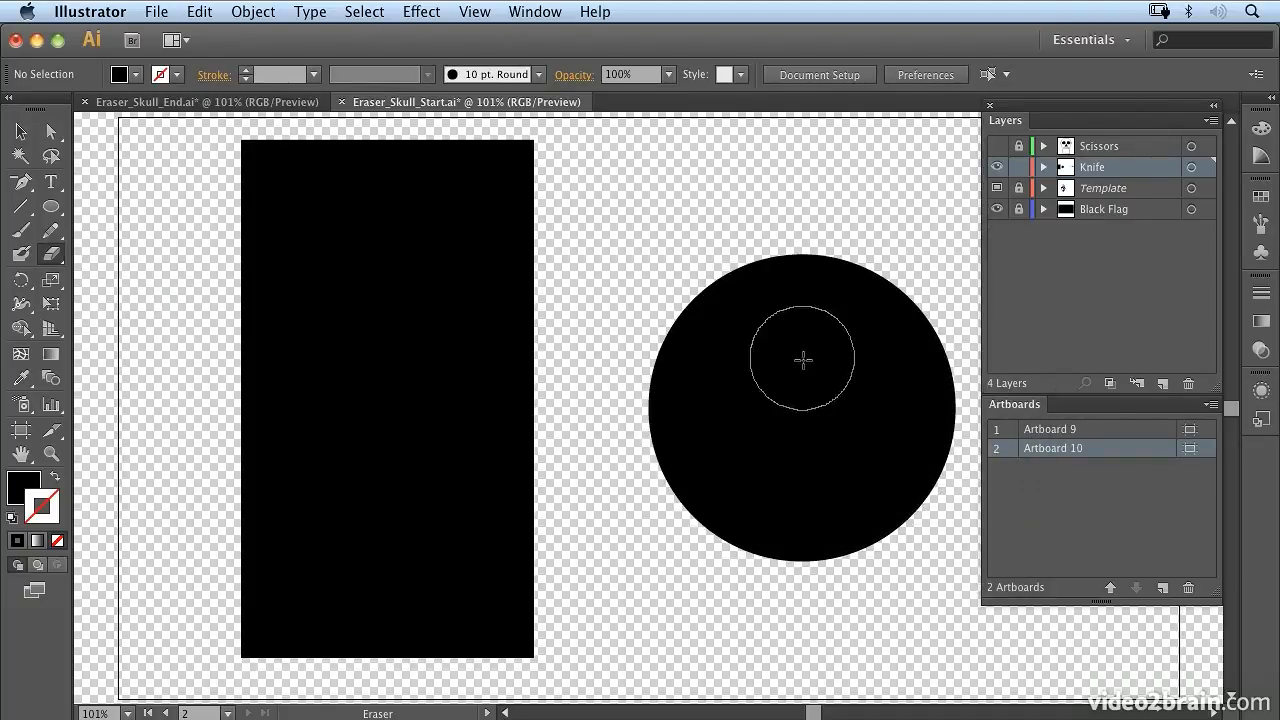
Adjust the round eraser's size to slightly under a quarter of the black circle's diameter
key(bracketleft)
key(bracketleft)
key(bracketleft)
key(bracketleft)
key(bracketleft)
key(bracketleft)
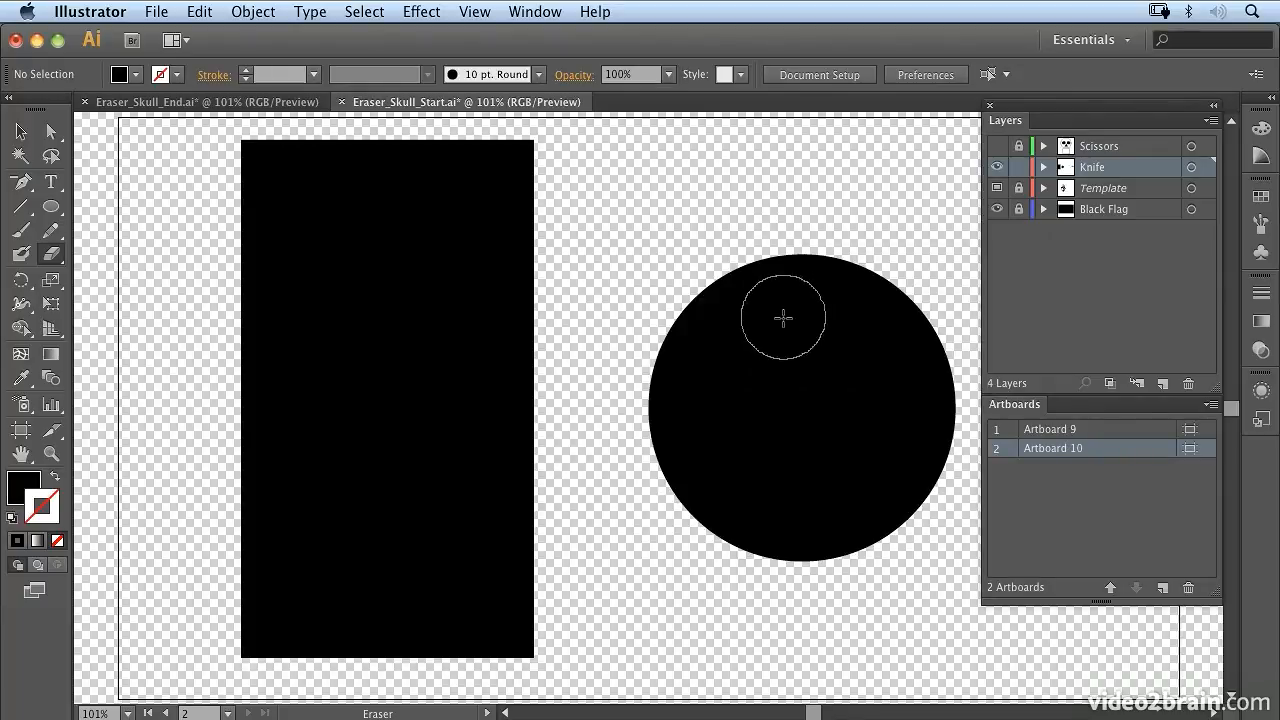
key(bracketright)
key(bracketright)
key(bracketright)
key(bracketright)
key(bracketright)
key(bracketright)
key(bracketright)
key(bracketright)
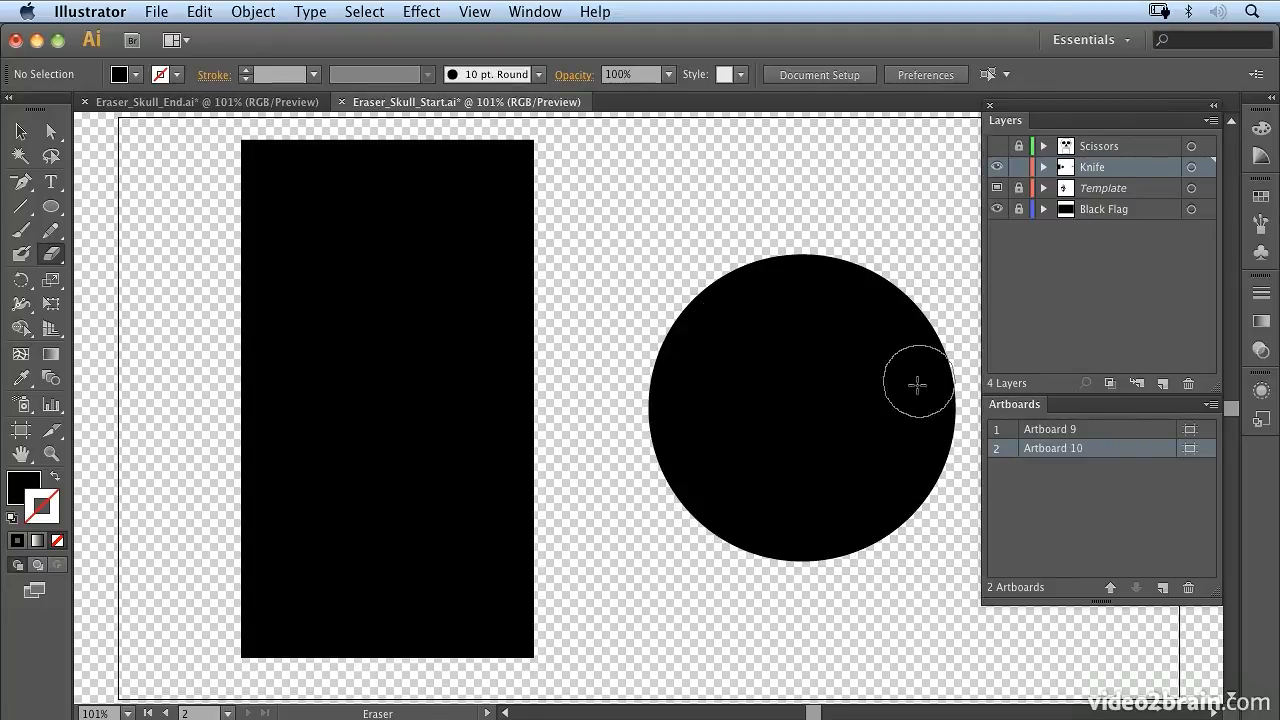
Erase seven evenly spaced round holes in a ring inside the black circle to form a film reel
click(801, 308)
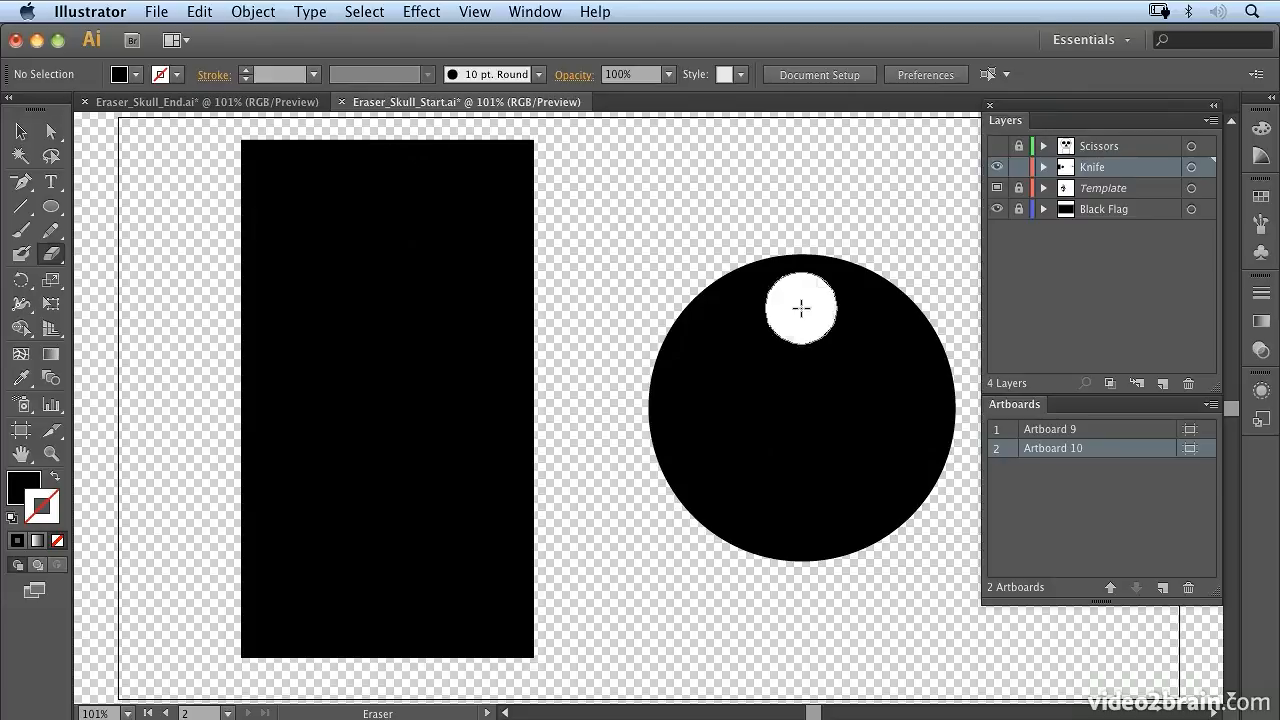
click(725, 349)
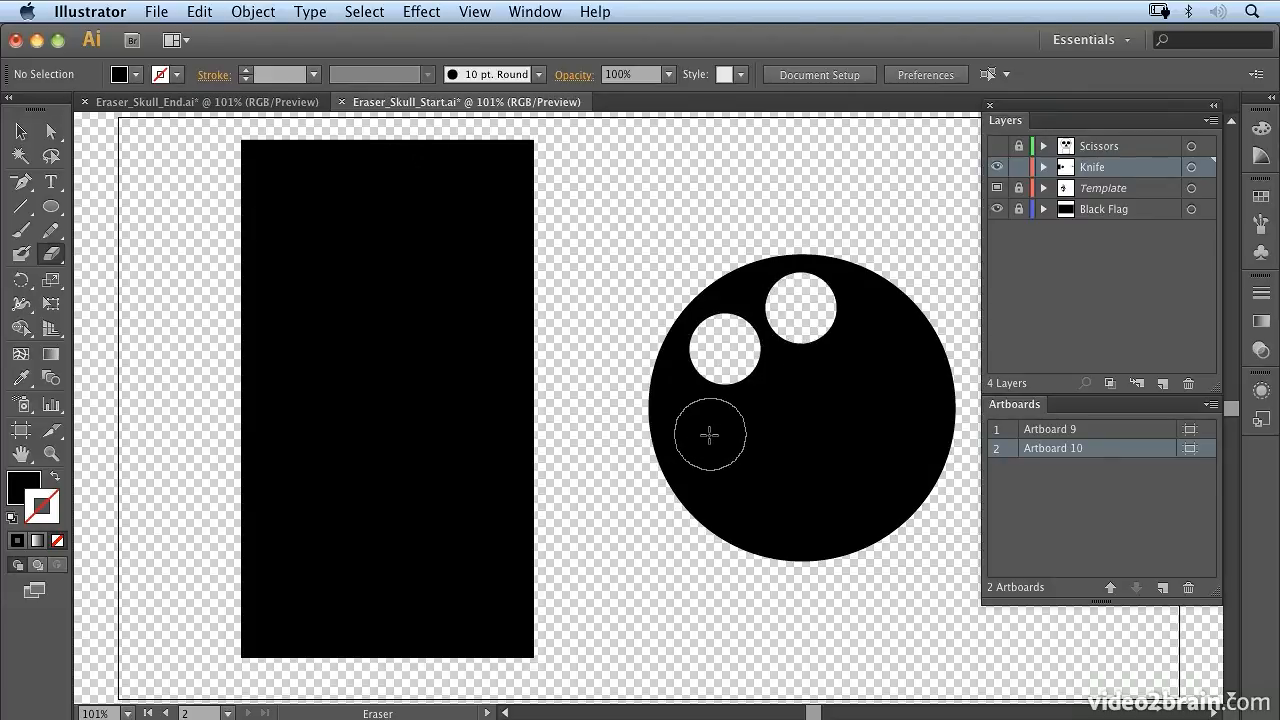
click(710, 434)
click(759, 504)
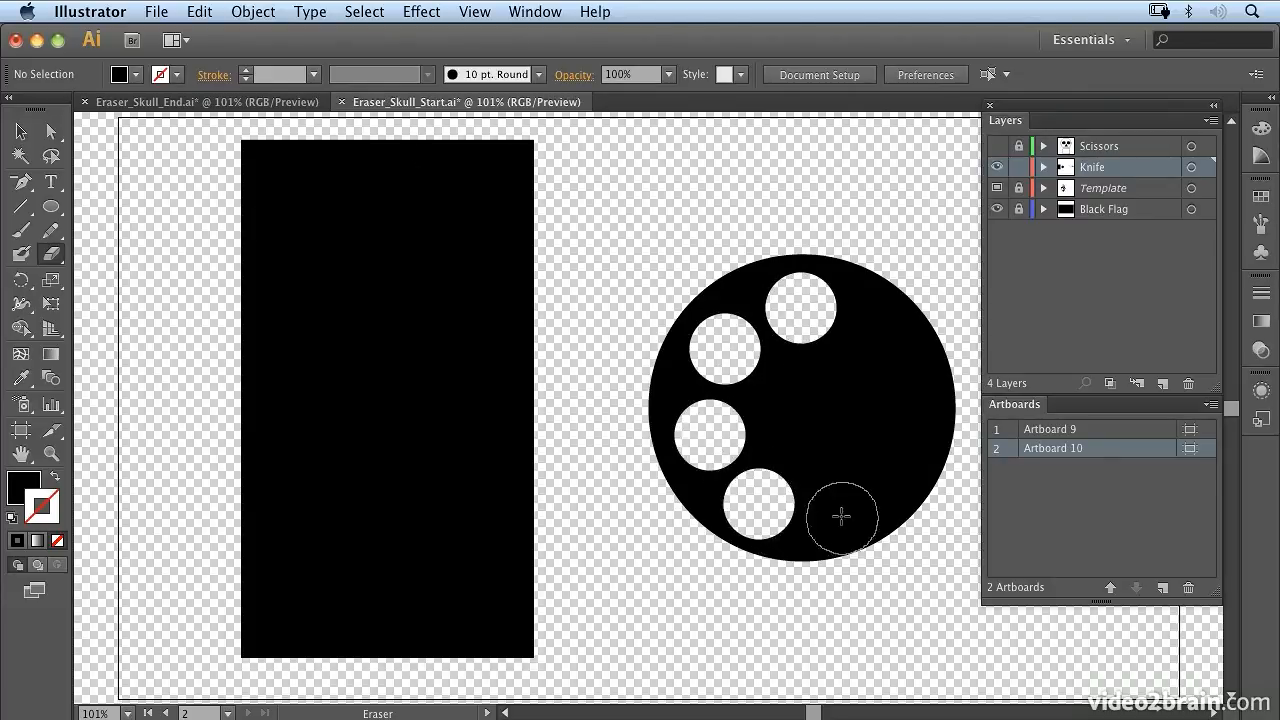
click(847, 504)
click(900, 434)
click(880, 344)
Reduce the eraser size and erase a small round hole at the centre of the black circle
key(bracketleft)
key(bracketleft)
key(bracketleft)
click(802, 409)
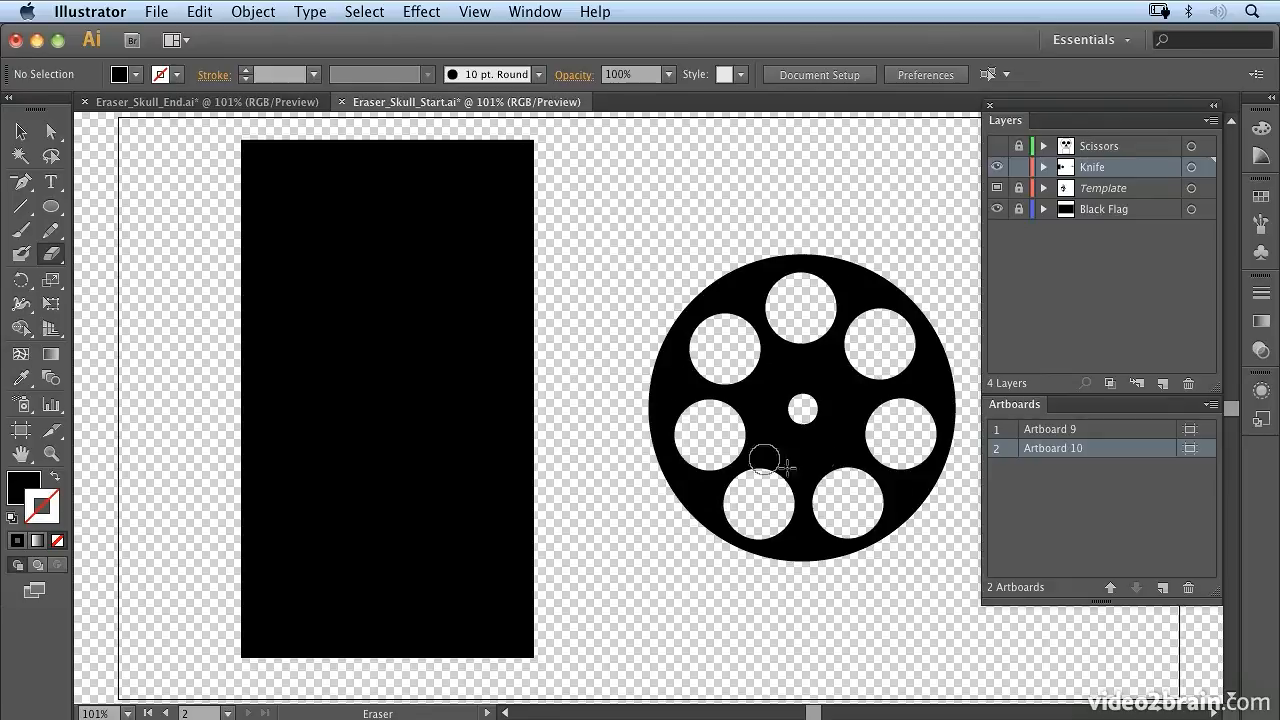
Set the Eraser tool's roundness to 0% and its size to 99 pt to make a flat horizontal eraser
double_click(53, 256)
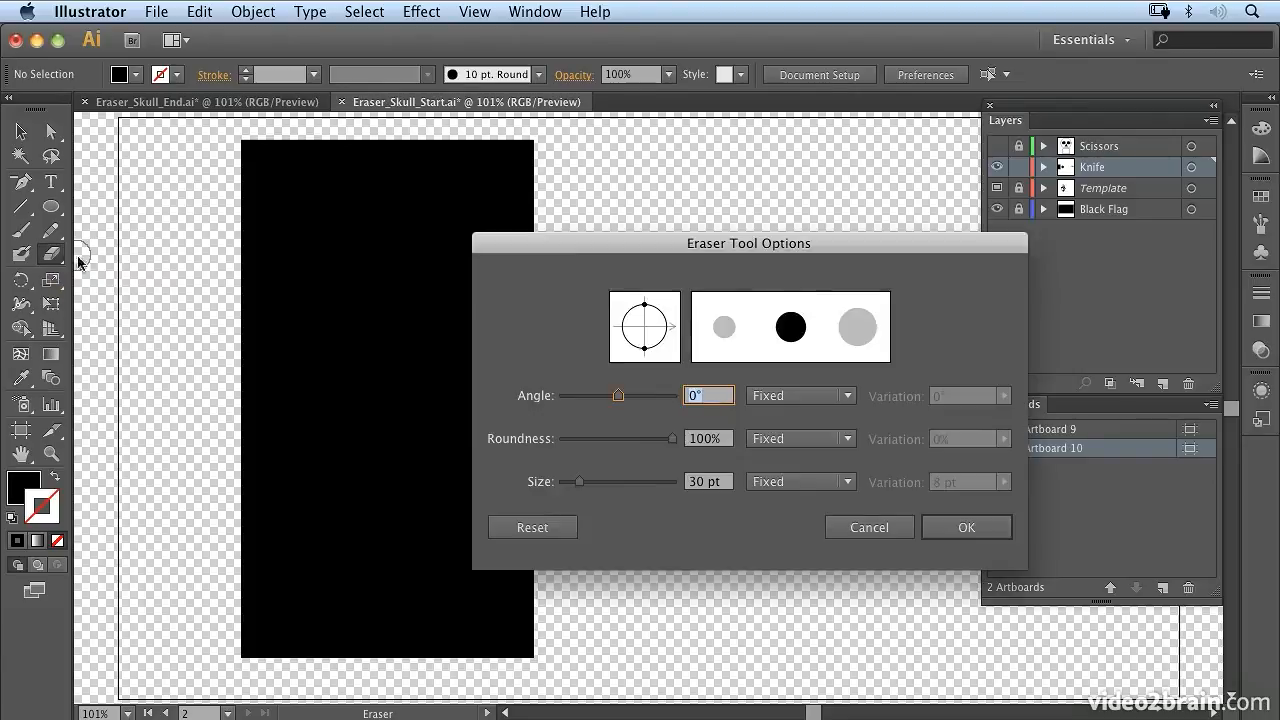
drag(694, 248, 788, 247)
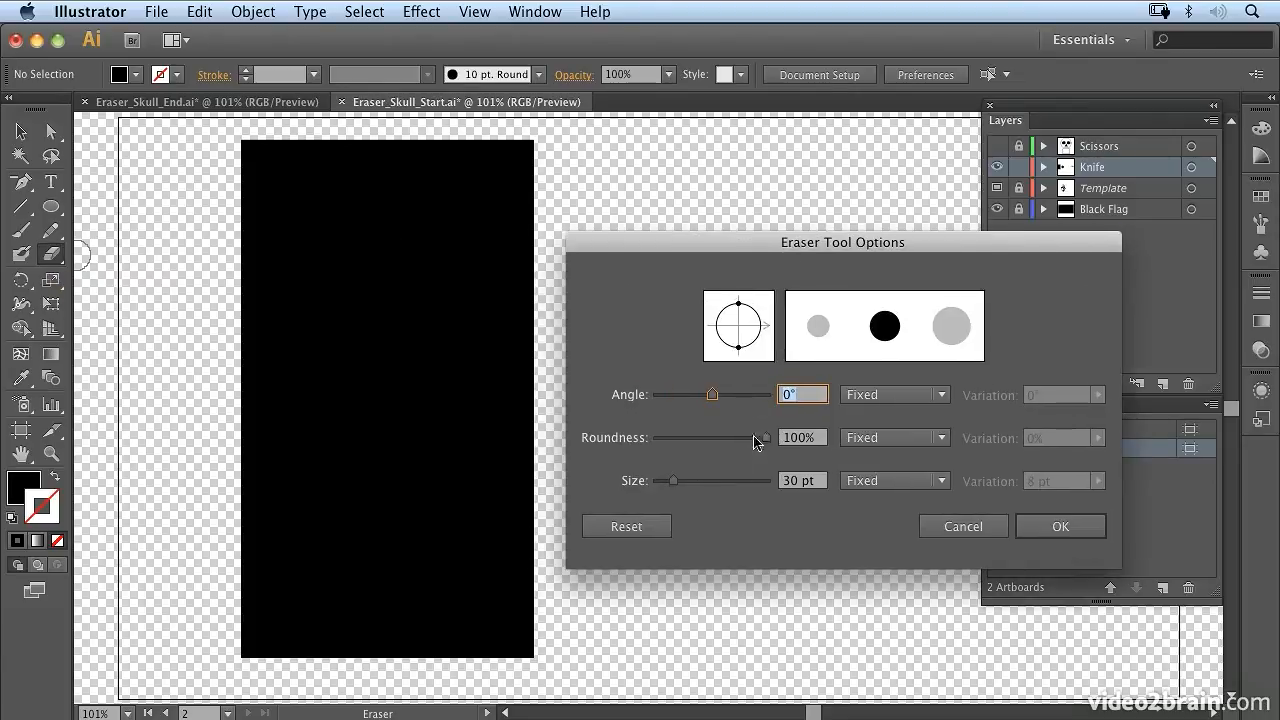
drag(767, 437, 635, 437)
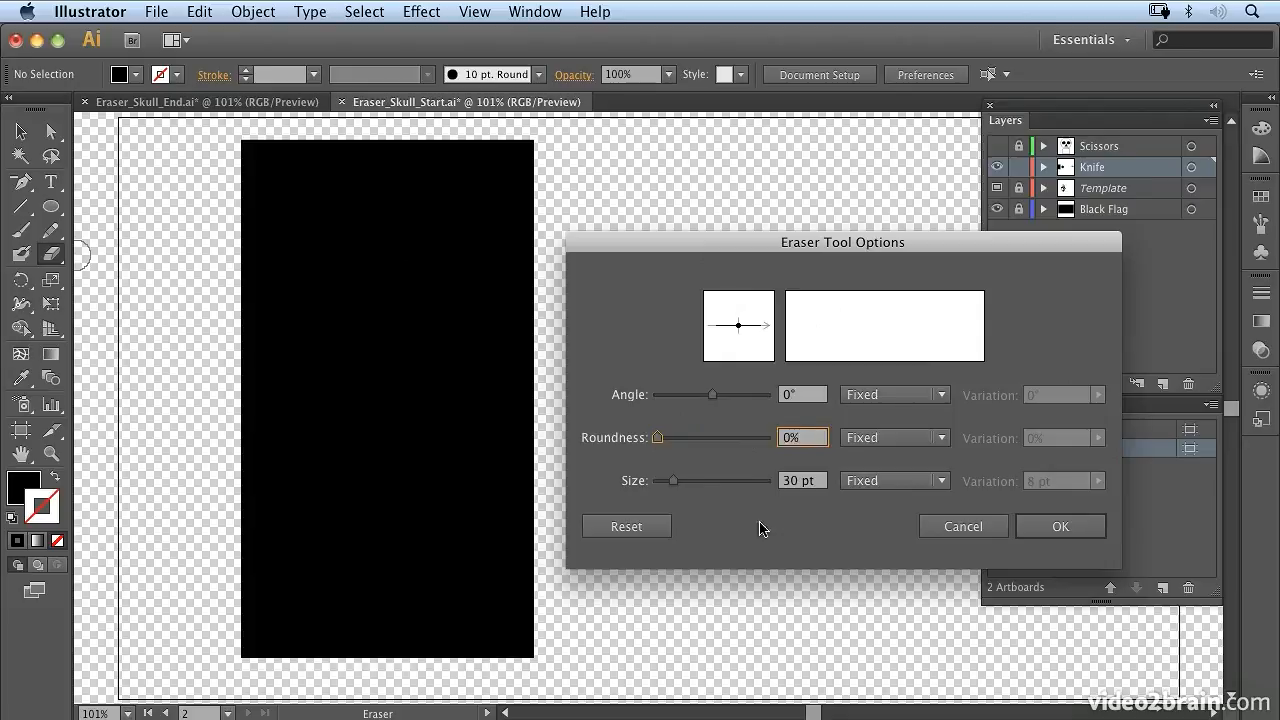
drag(672, 486, 697, 487)
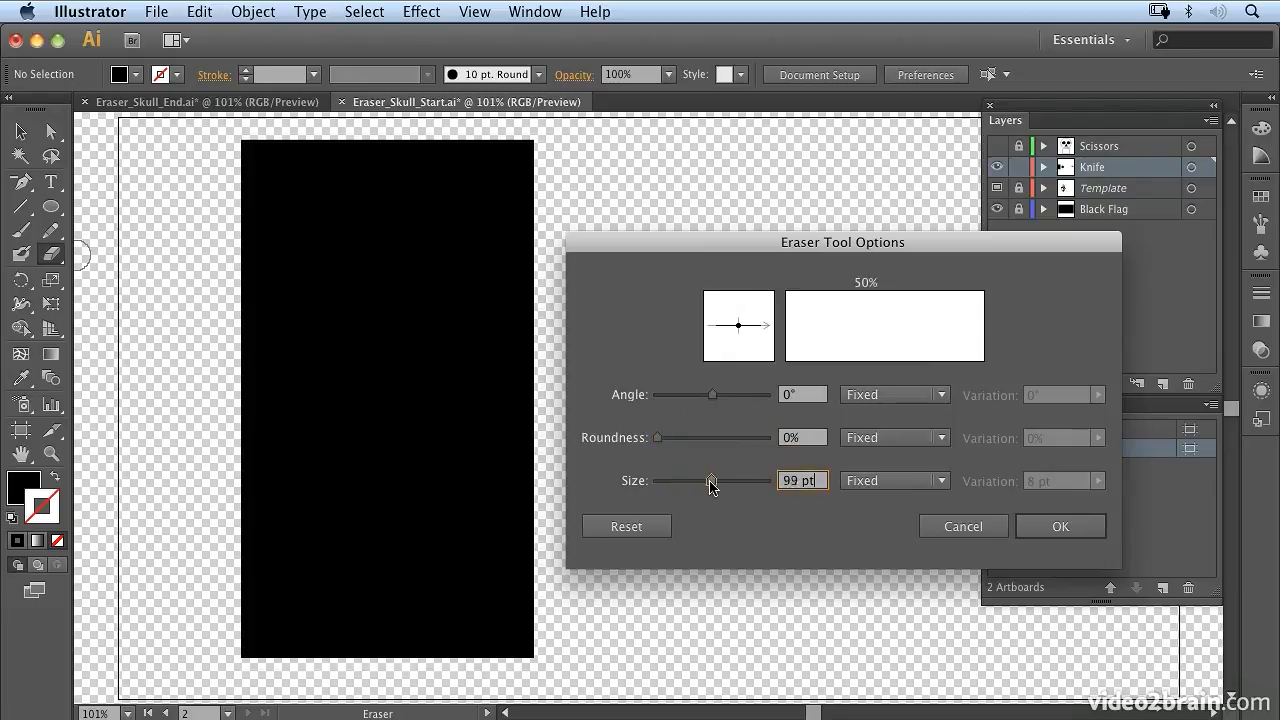
click(1057, 524)
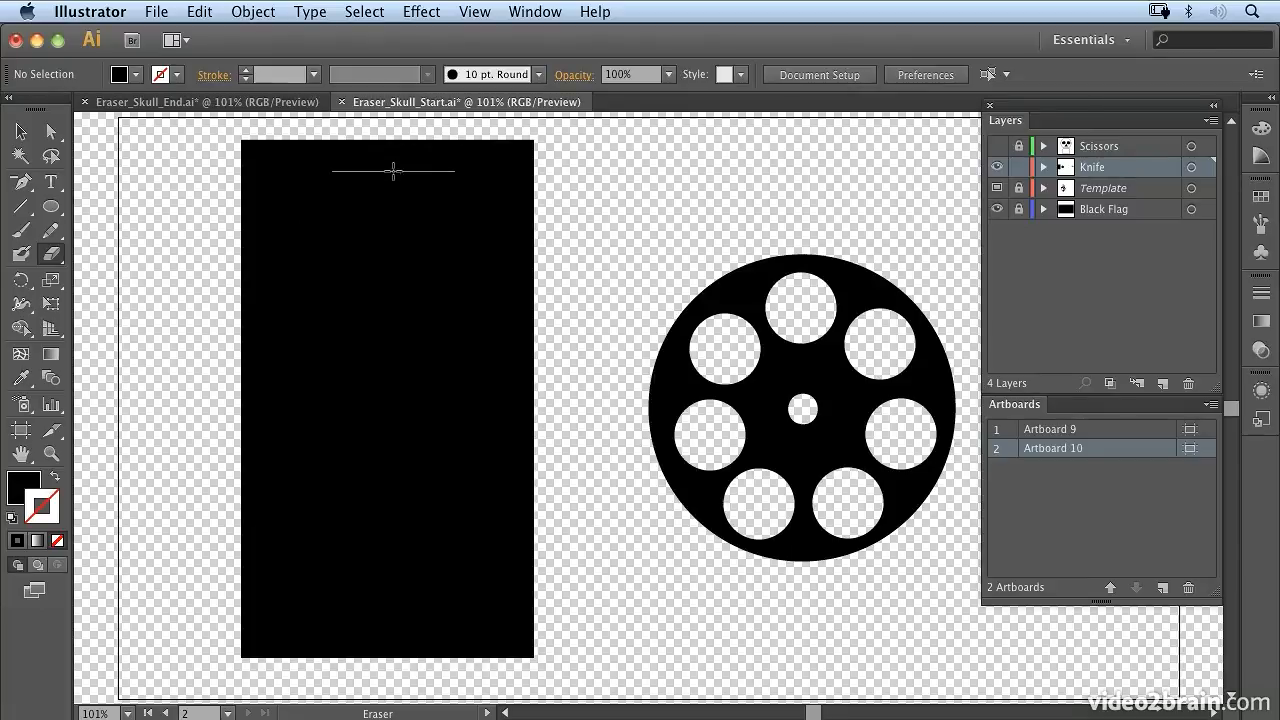
Try erasing three slanted bands down the upper part of the black rectangle with the flat eraser, and undo them
mouse_move(388, 162)
mouse_down()
mouse_move(349, 218)
mouse_move(413, 292)
mouse_move(395, 325)
mouse_move(407, 317)
mouse_move(360, 360)
mouse_move(374, 412)
mouse_move(362, 391)
mouse_move(429, 443)
mouse_move(410, 486)
mouse_move(437, 470)
mouse_move(455, 441)
mouse_up()
key(super+z)
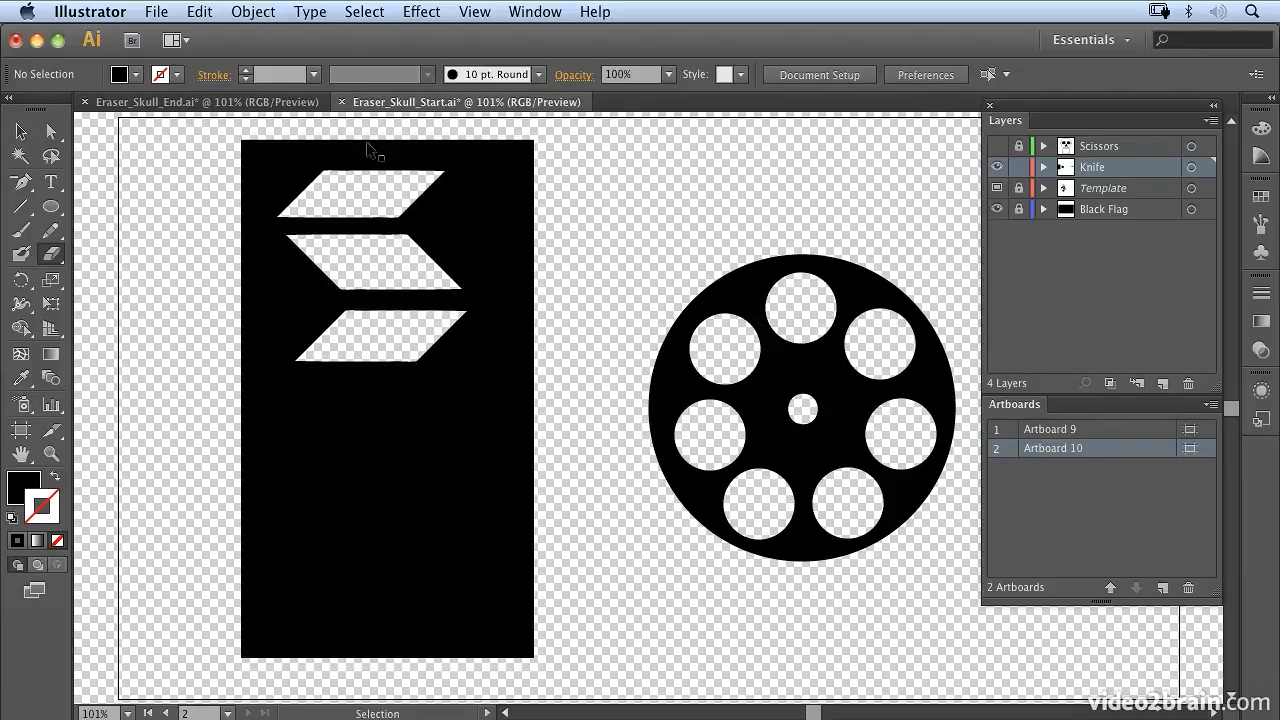
key(super+z)
key(super+z)
key(super+z)
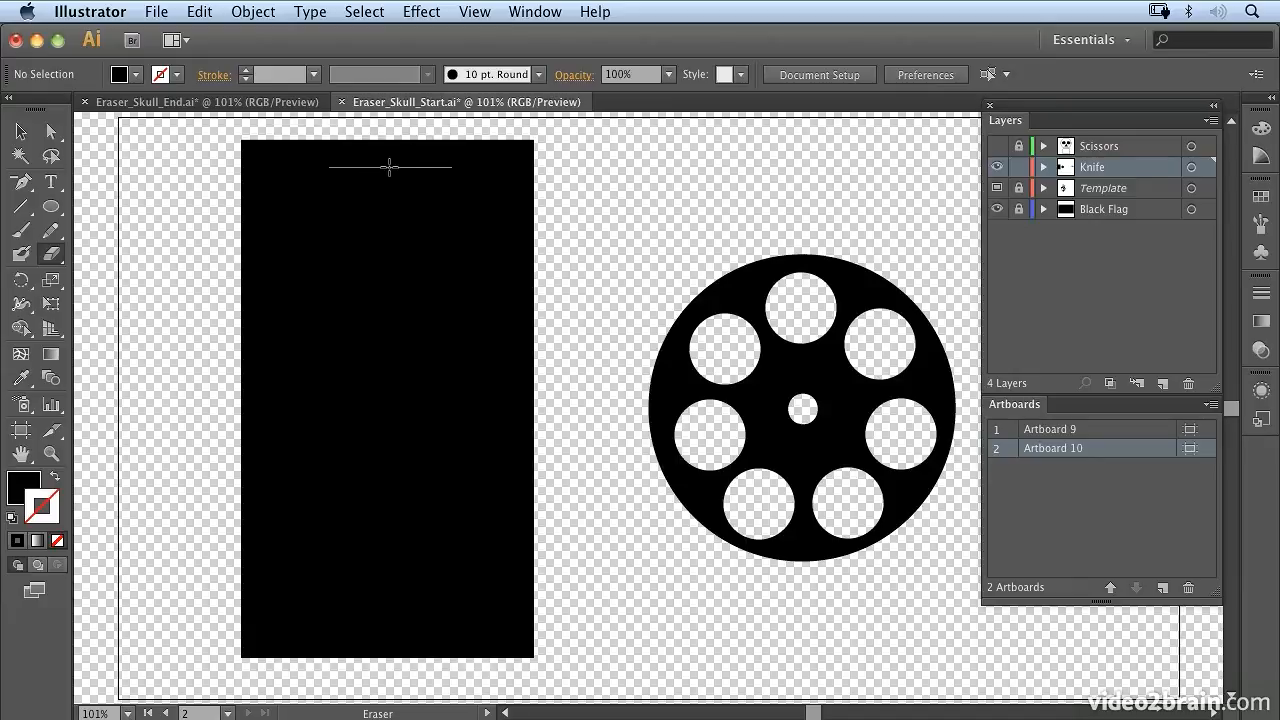
Widen the flat eraser and erase one rectangular frame window near the black rectangle's top edge
key(bracketright)
drag(379, 157, 369, 277)
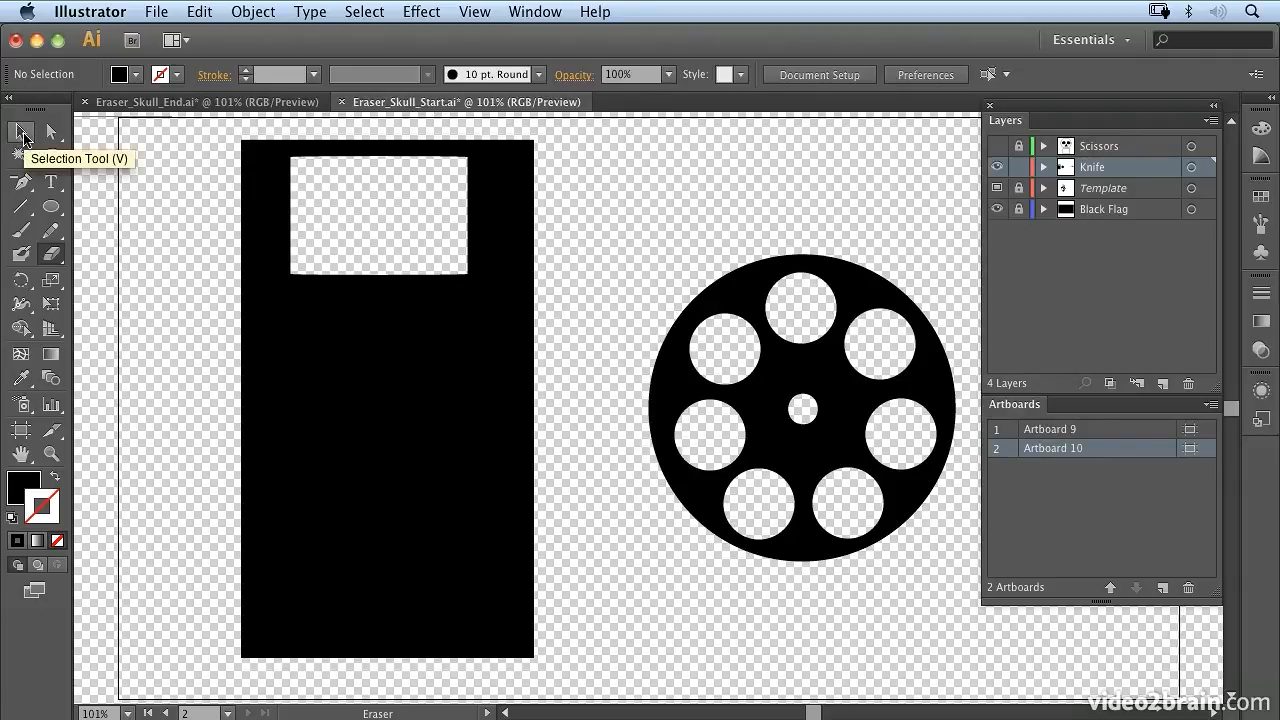
Isolate the black rectangle's compound path and nudge the erased window right until it is centred across the strip
click(23, 135)
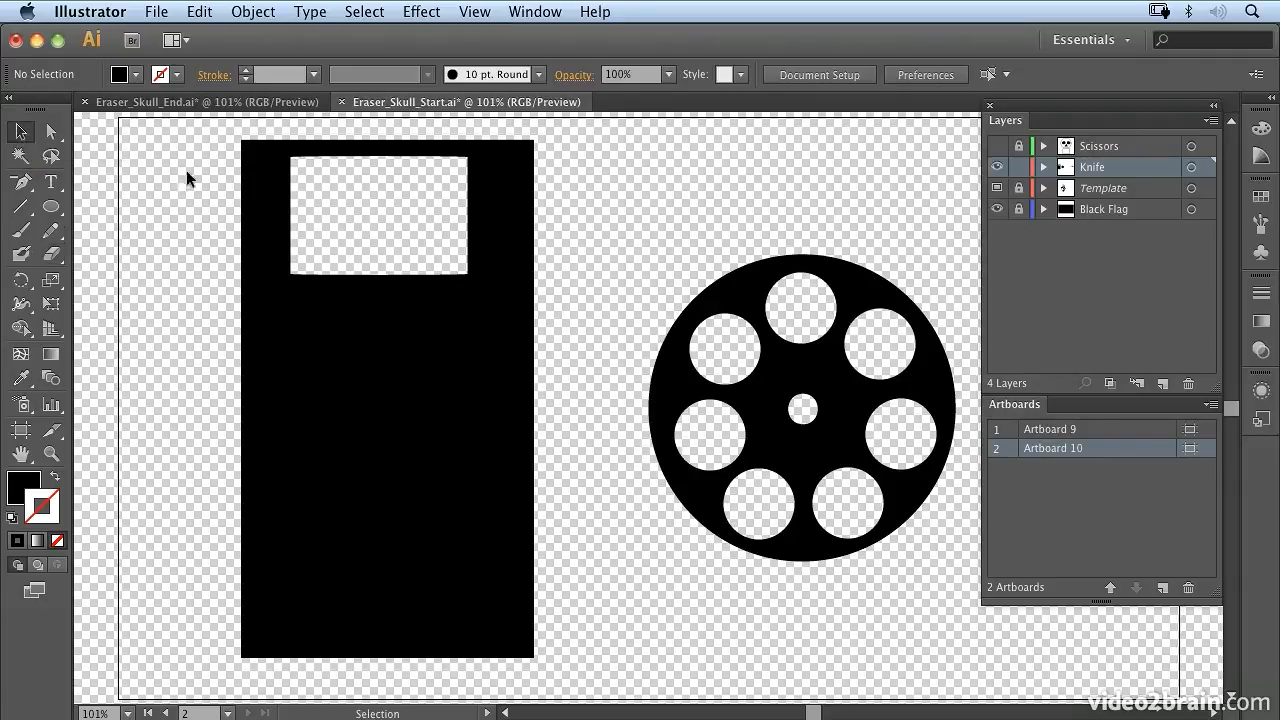
double_click(291, 185)
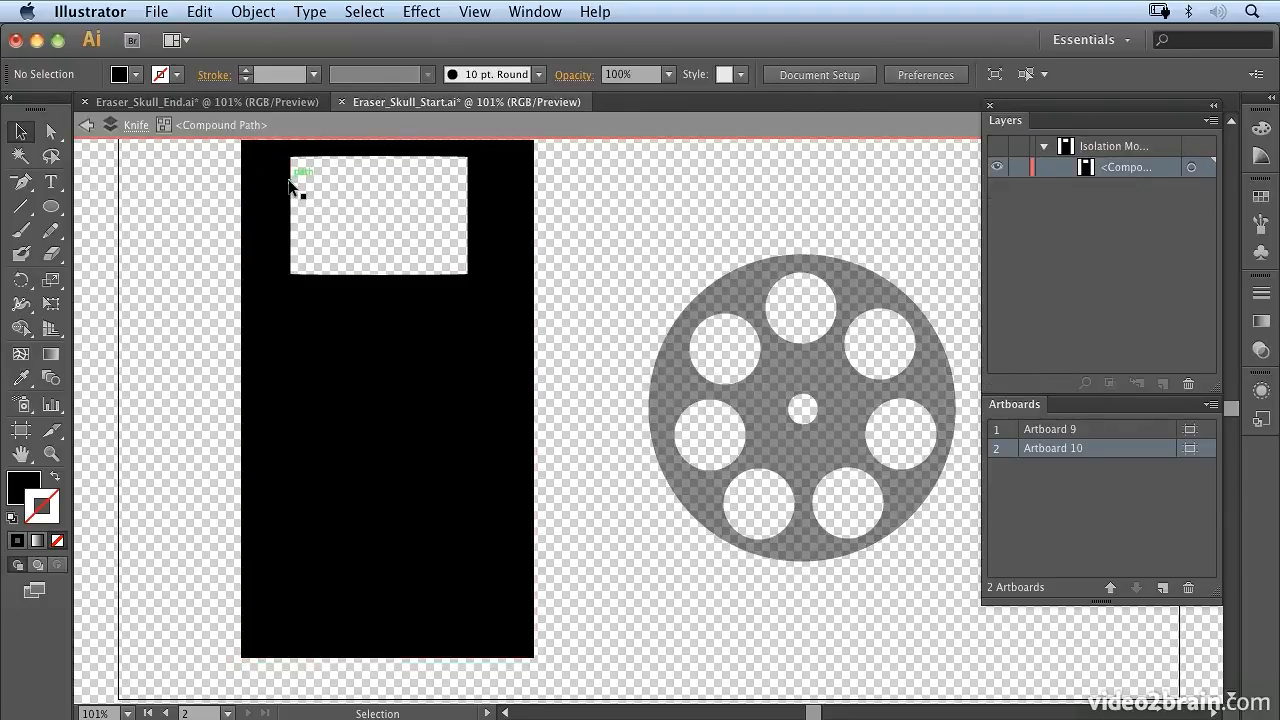
click(291, 185)
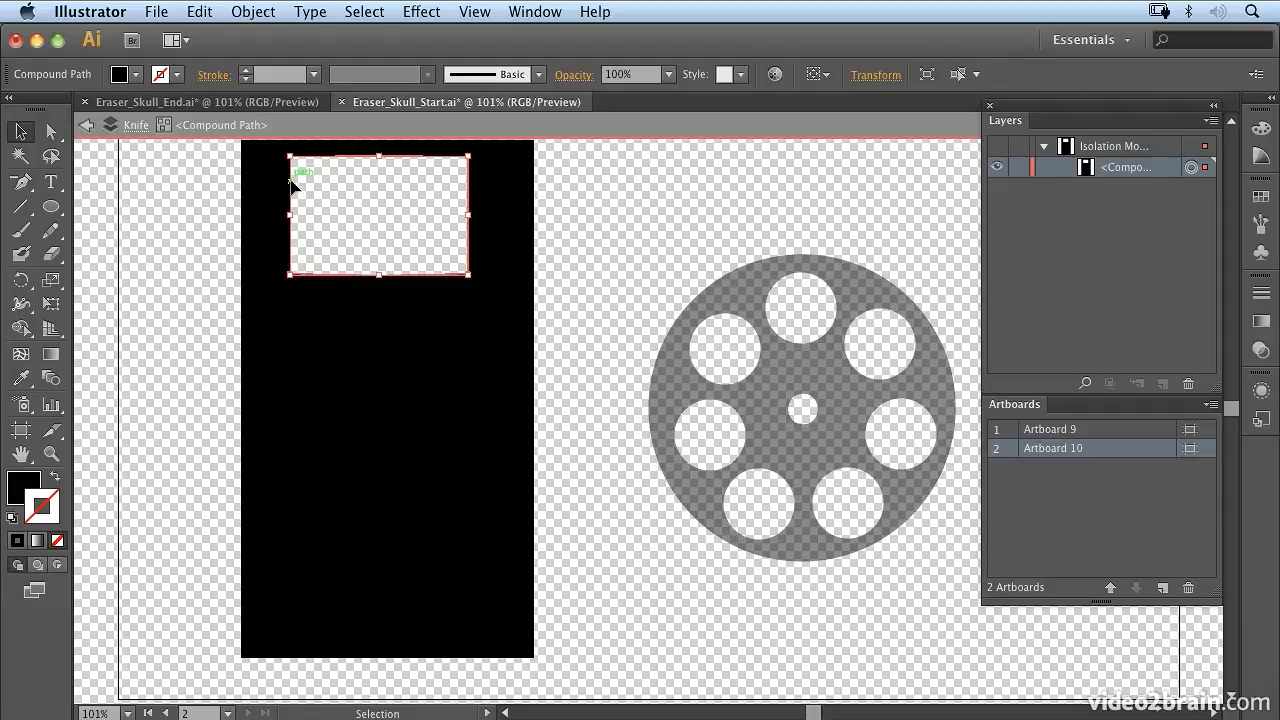
key(Right)
key(Right)
key(Right)
key(Right)
key(Right)
key(Right)
key(Right)
key(Right)
key(Right)
key(Right)
key(Right)
key(Right)
key(Right)
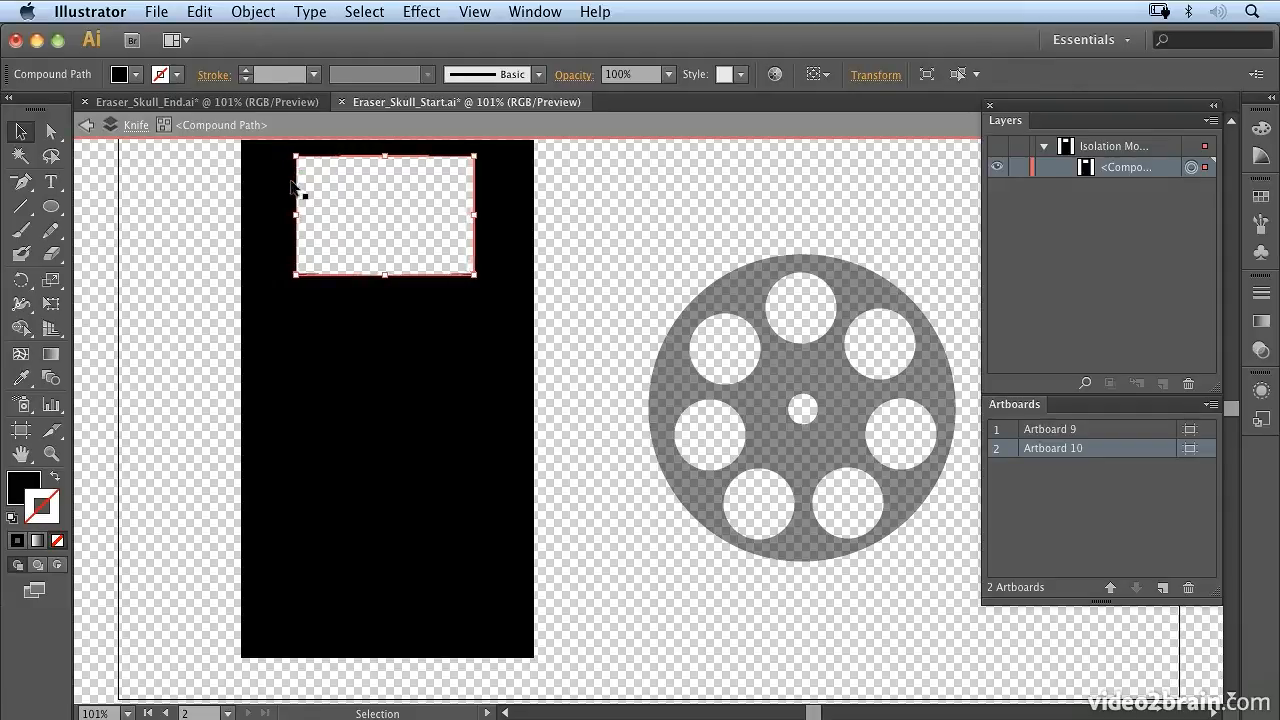
key(Left)
key(Left)
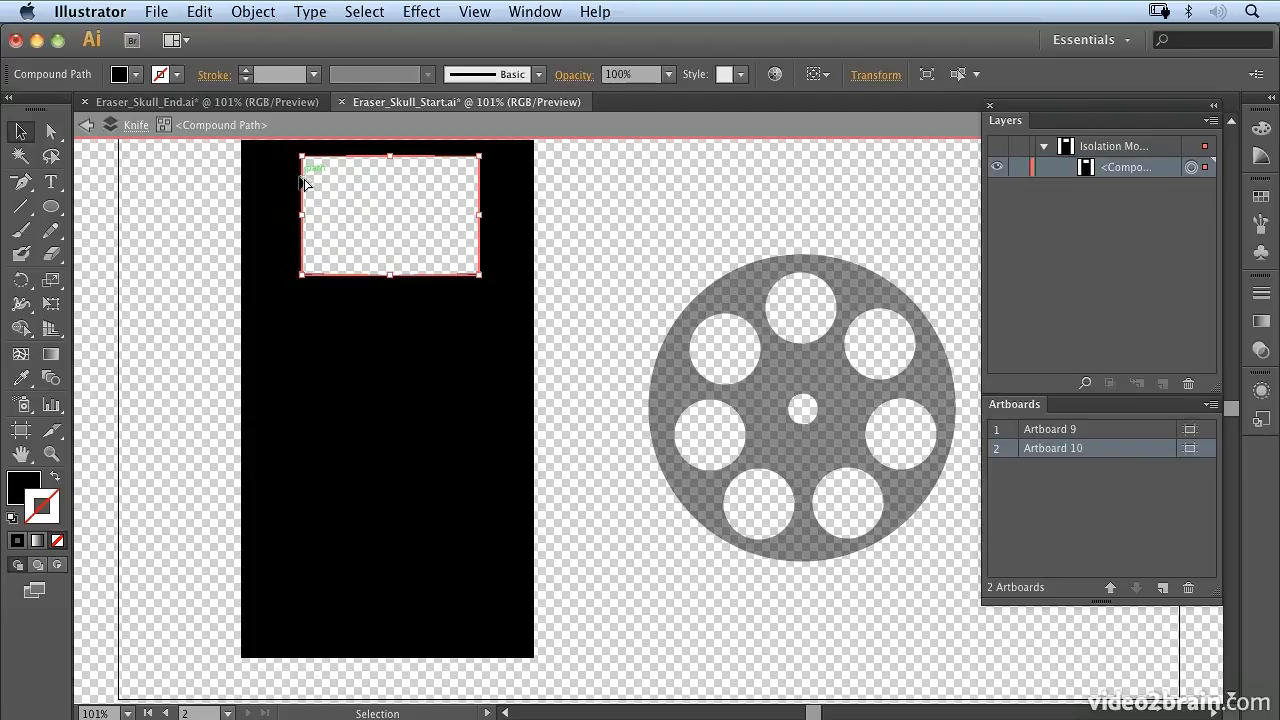
Duplicate the window three times straight down the strip at even spacing, the last overlapping the bottom edge, and leave isolation mode
drag(303, 181, 302, 640)
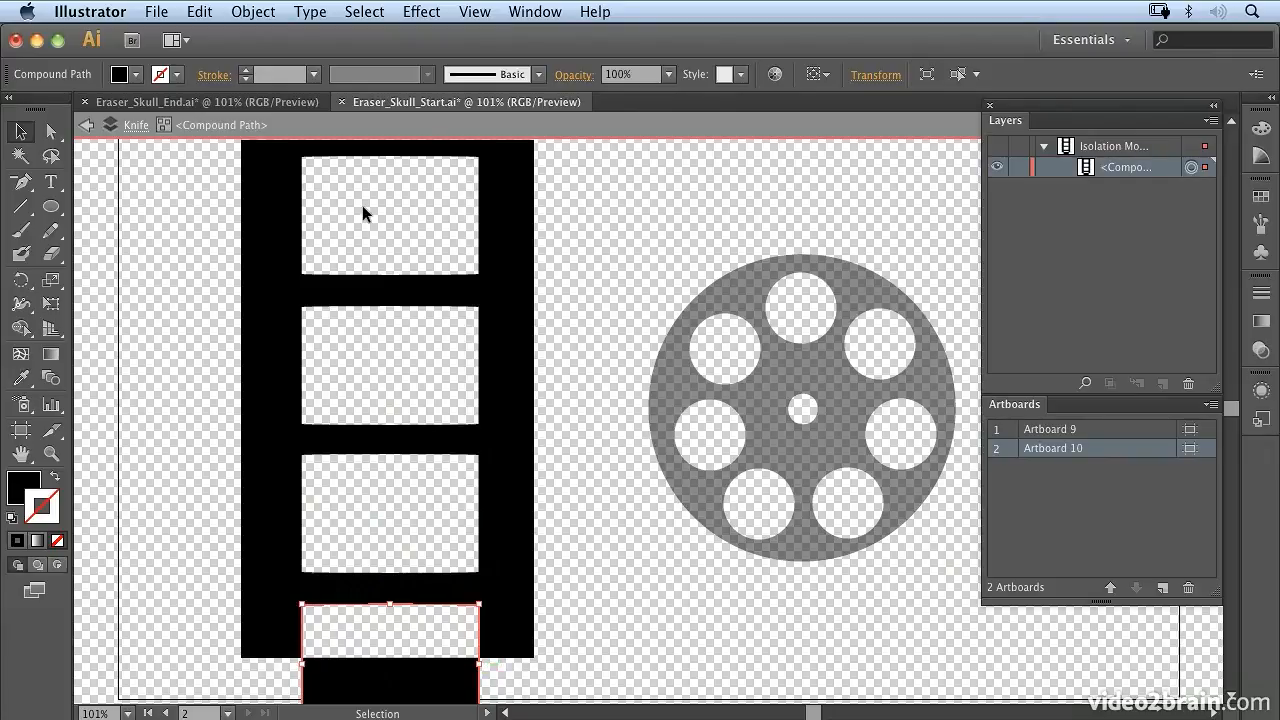
click(85, 125)
click(85, 125)
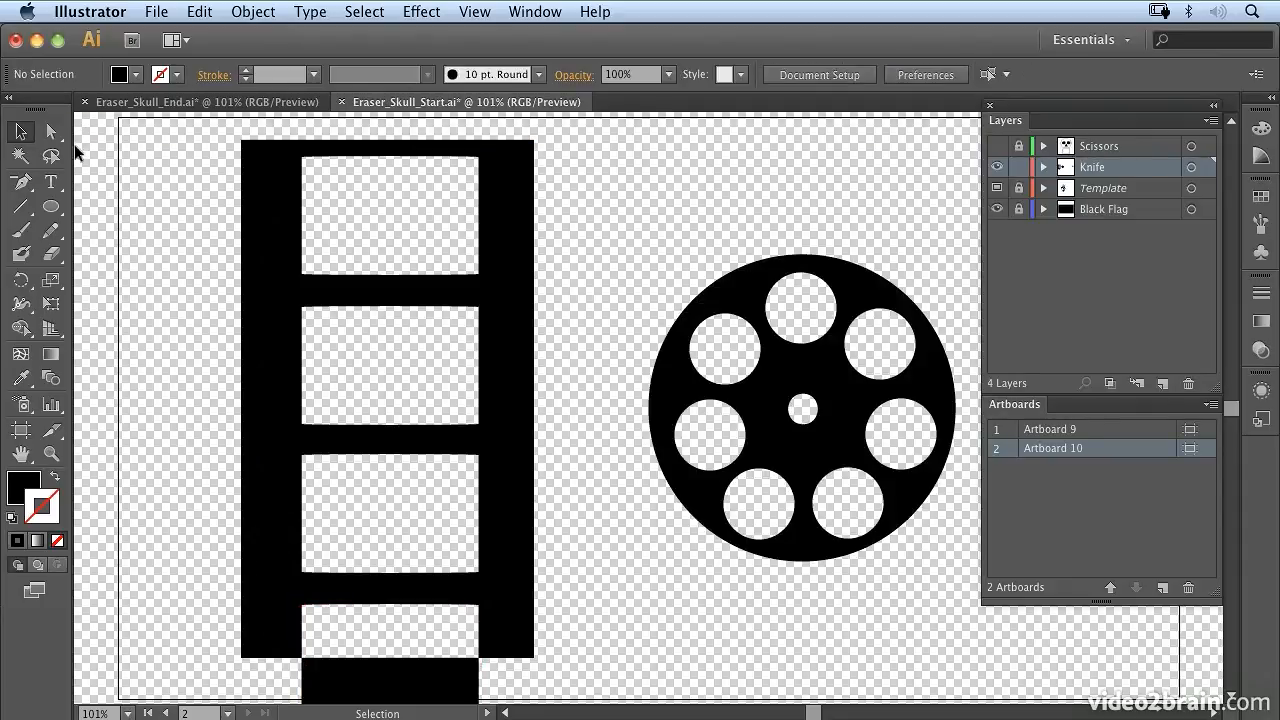
Erase two small squarish sprocket holes with a narrower flat eraser at the top of the film strip's left border
click(50, 258)
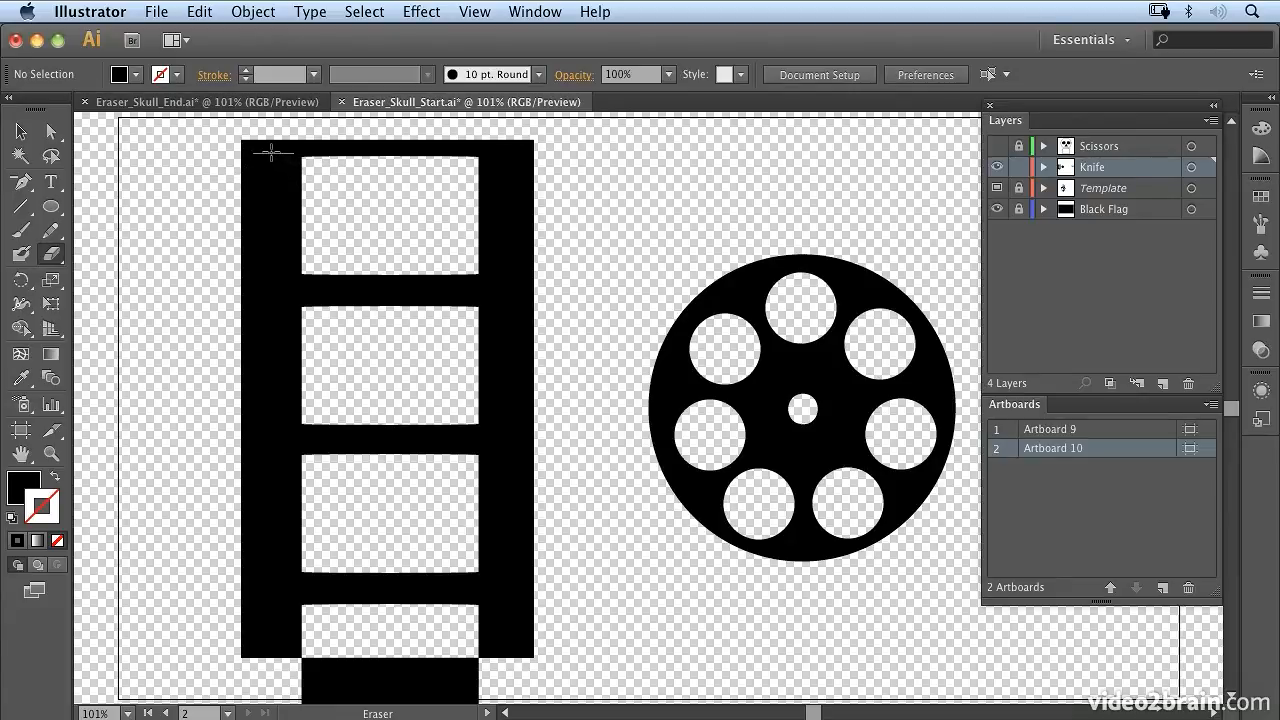
mouse_move(253, 152)
mouse_down()
mouse_move(292, 182)
mouse_move(292, 234)
mouse_up()
Isolate the film strip and duplicate the topmost sprocket hole three times below the two erased holes, evenly spaced down the left border
click(21, 131)
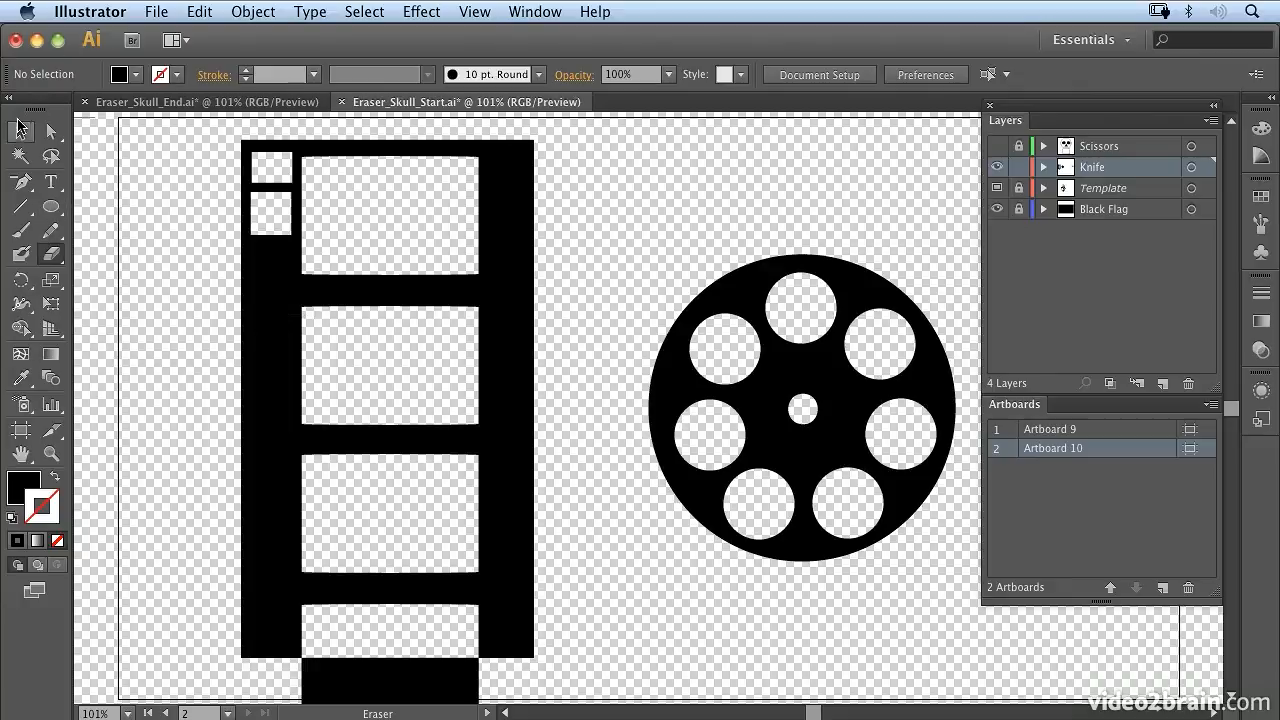
double_click(275, 186)
click(279, 185)
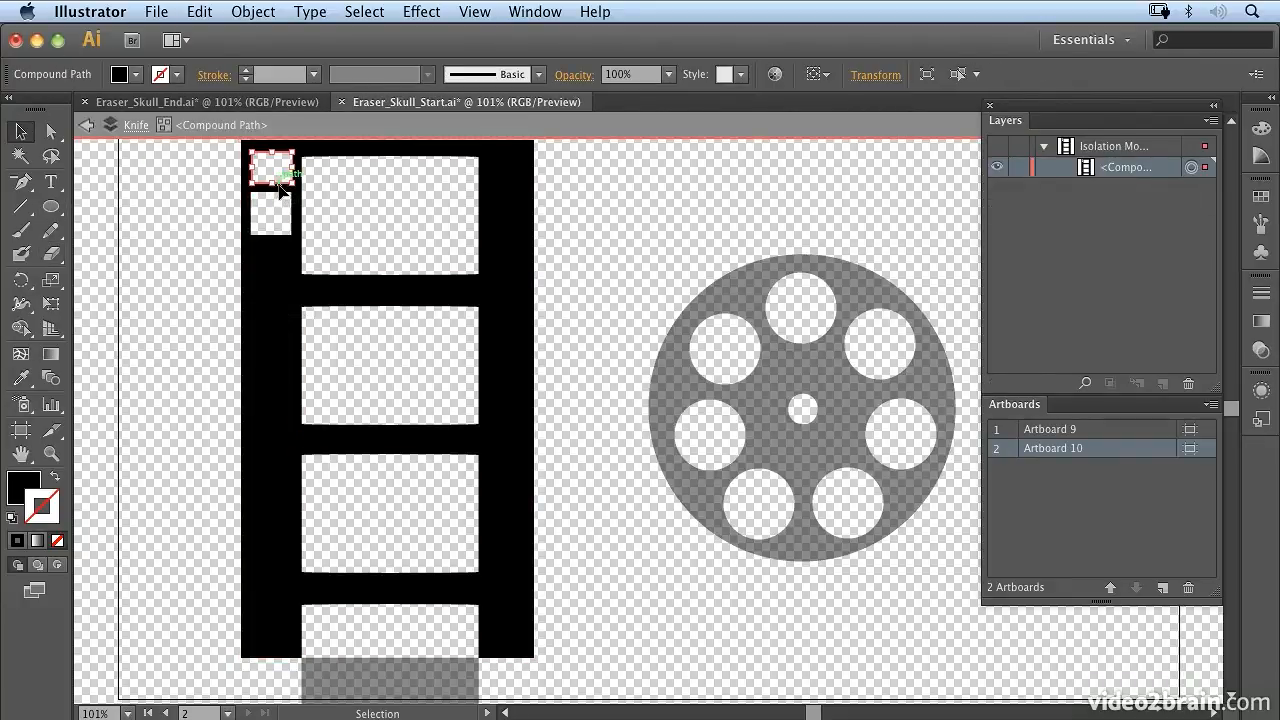
drag(282, 186, 284, 371)
click(208, 424)
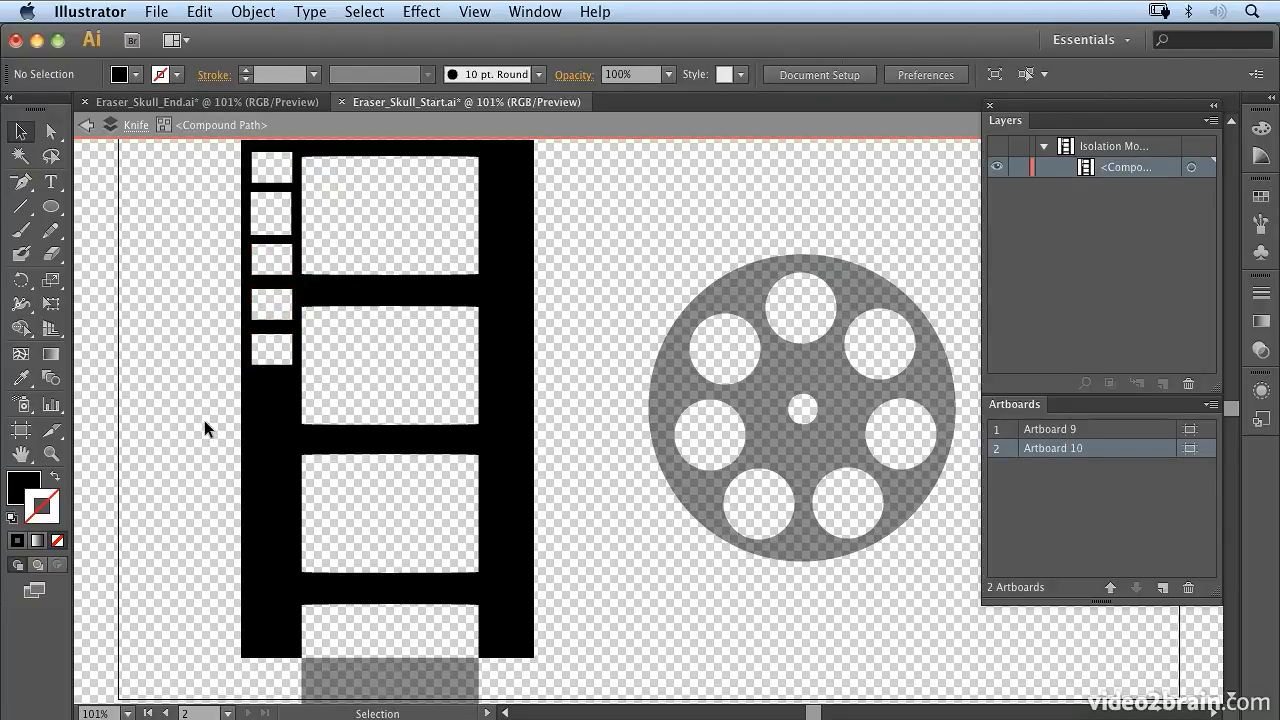